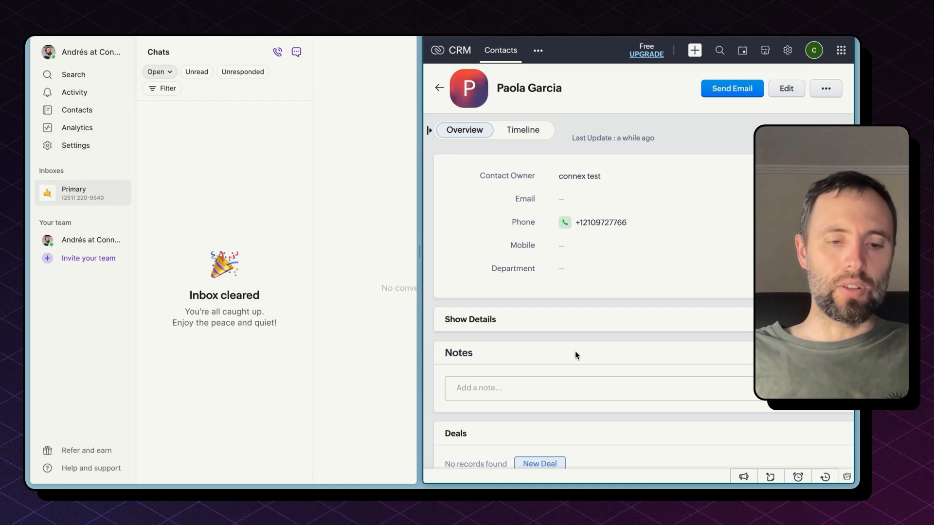
Open the new incoming text in the OpenPhone inbox and examine the sender's contact record in Zoho CRM
click(391, 256)
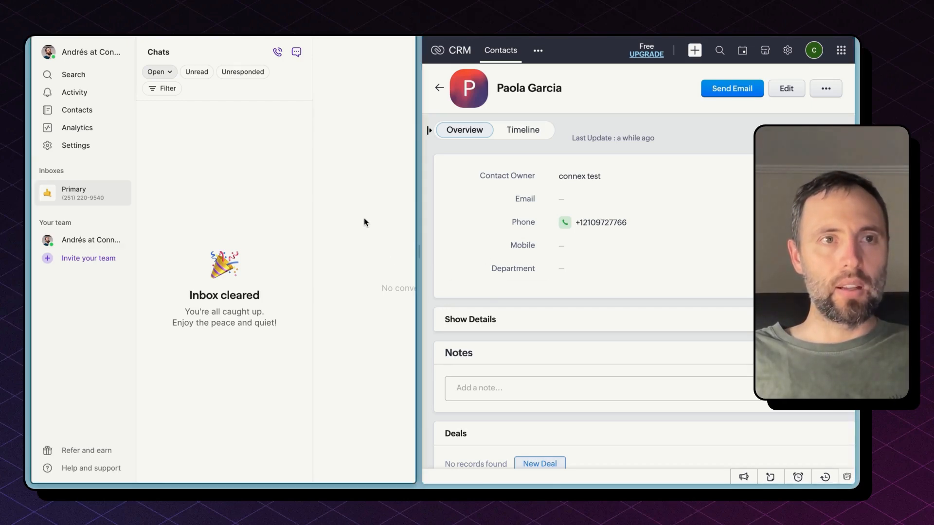
click(229, 128)
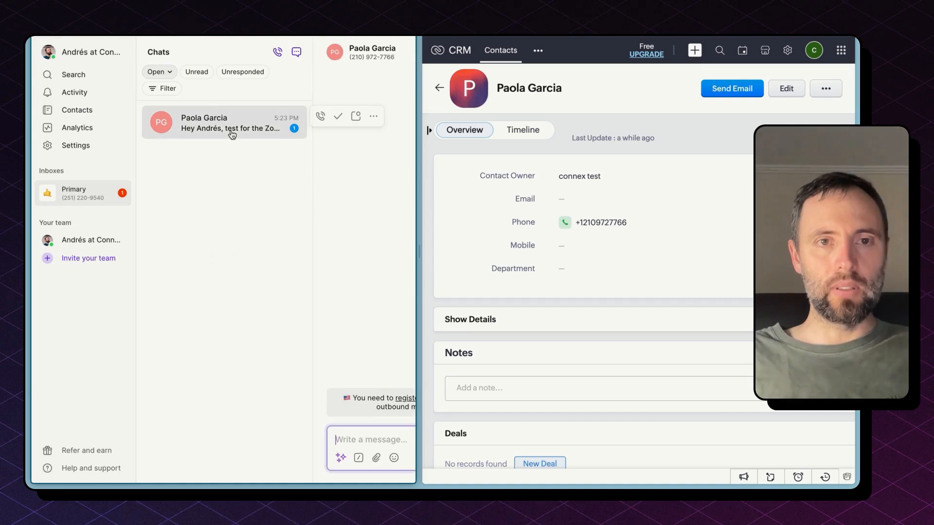
scroll(350, 259, right, 3)
click(300, 146)
scroll(300, 149, up, 5)
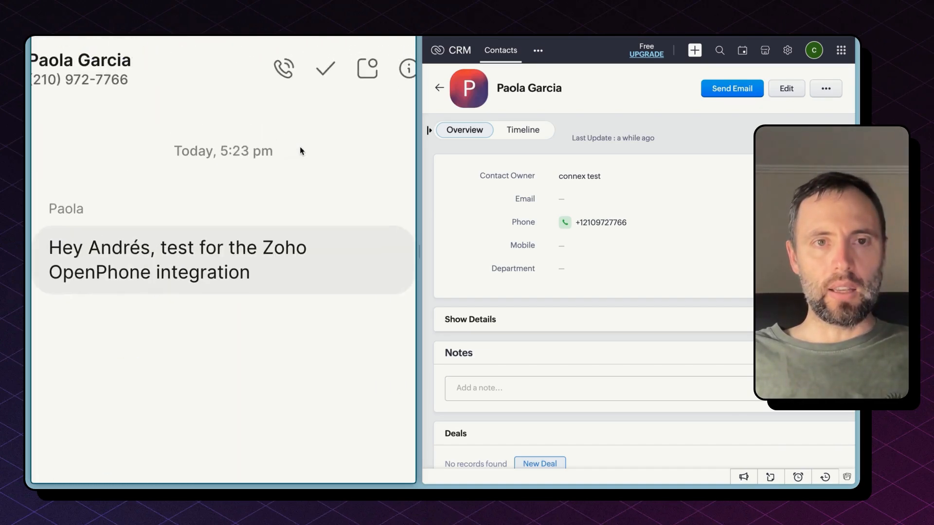
scroll(602, 366, down, 2)
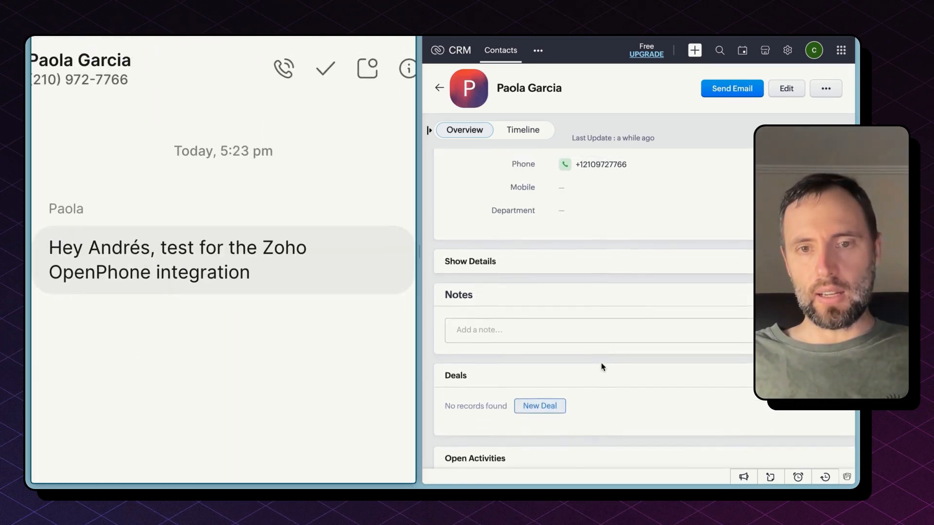
scroll(602, 367, up, 2)
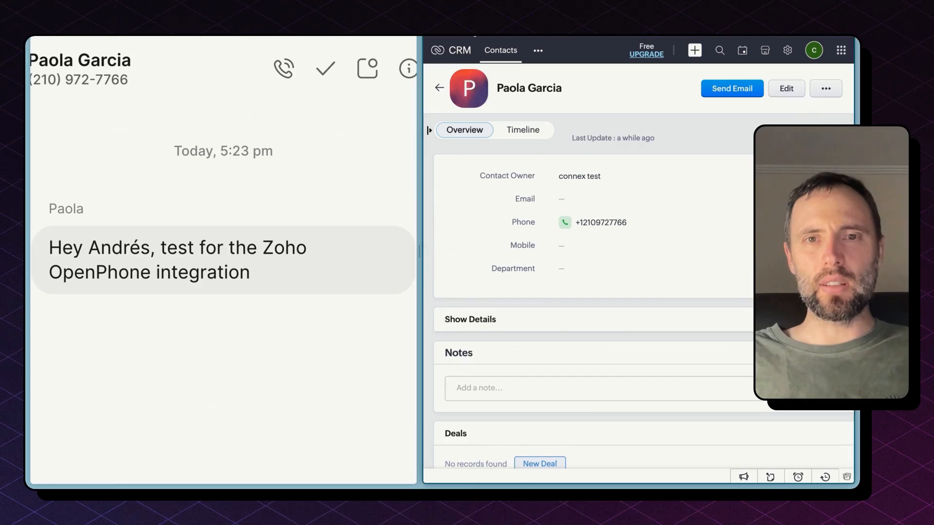
scroll(567, 342, down, 2)
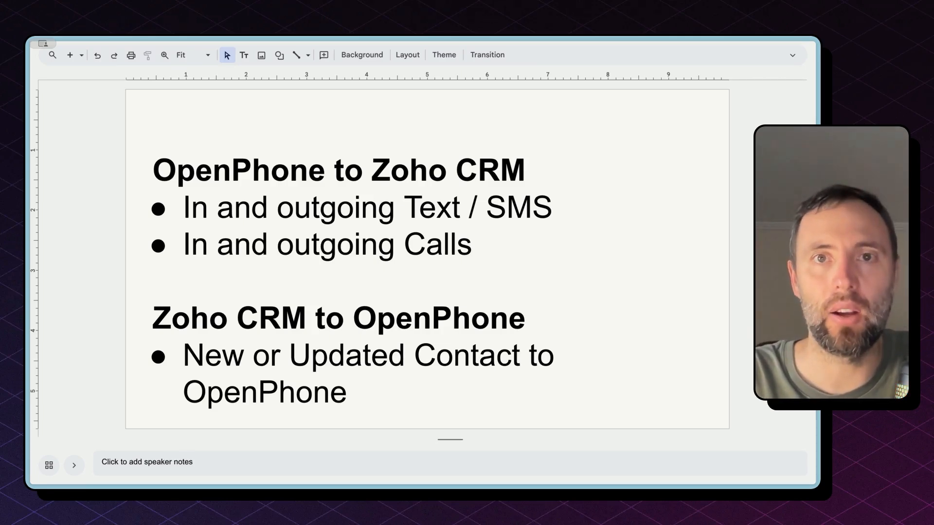
Switch to the Openphone > Zoho Incoming Text Zap in Zapier and open its Incoming Message Received trigger setup for editing
click(93, 214)
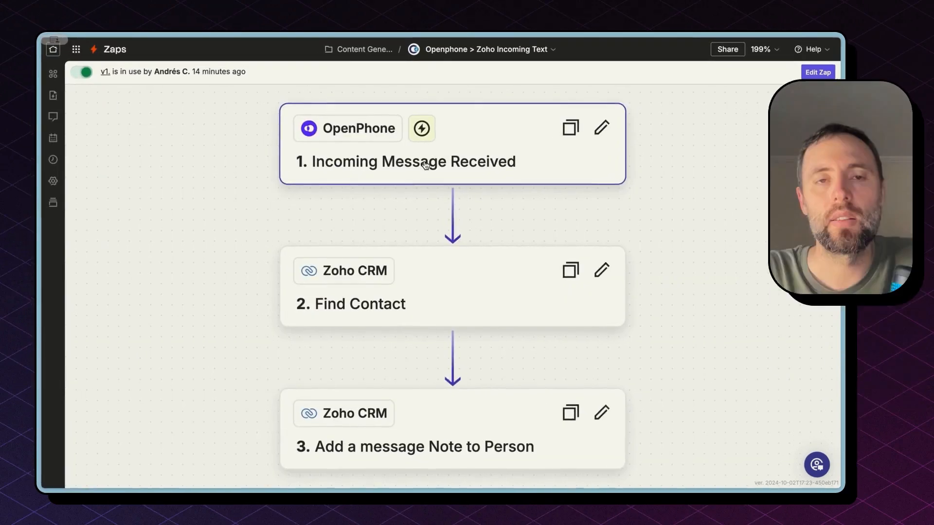
click(428, 162)
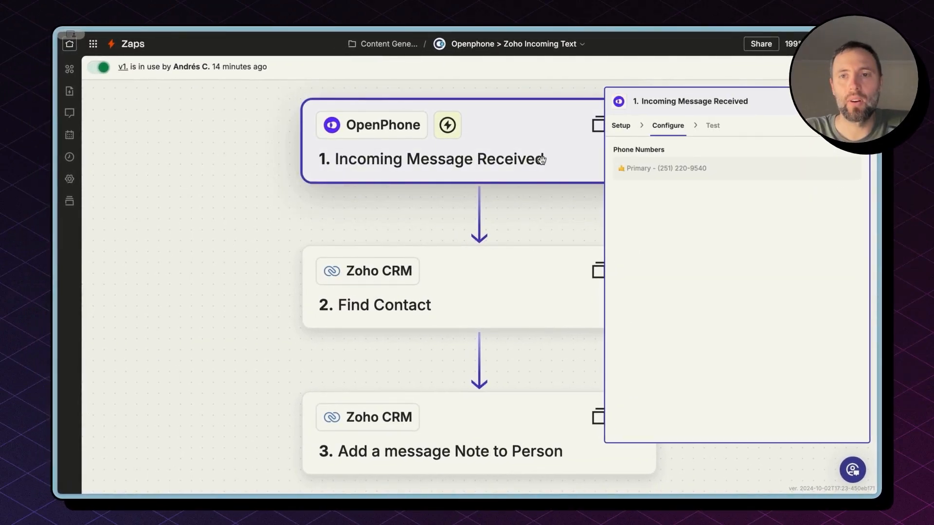
click(624, 135)
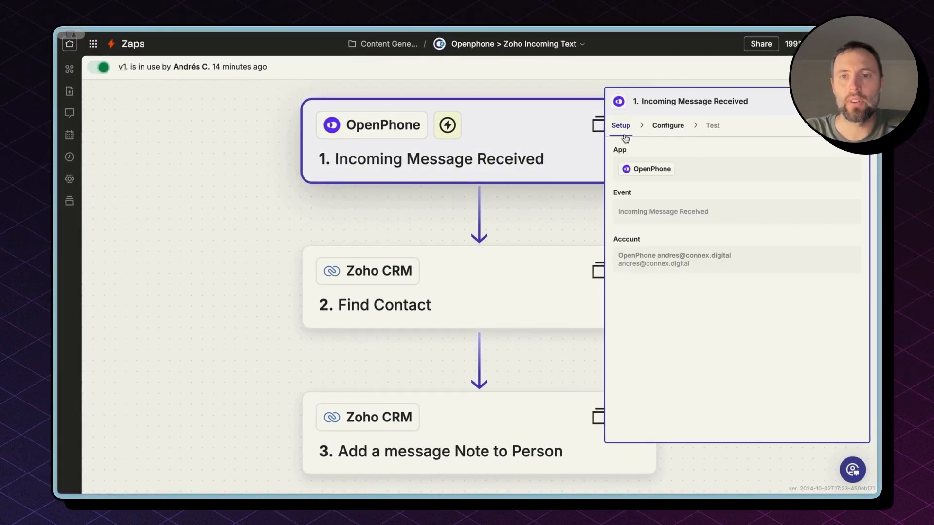
click(654, 209)
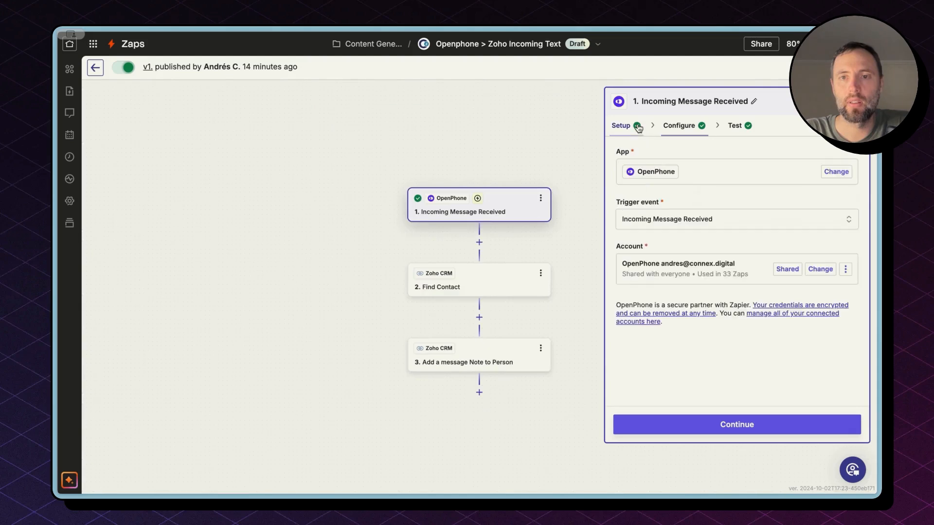
Review the OpenPhone trigger events available for the Incoming Message Received step
click(642, 219)
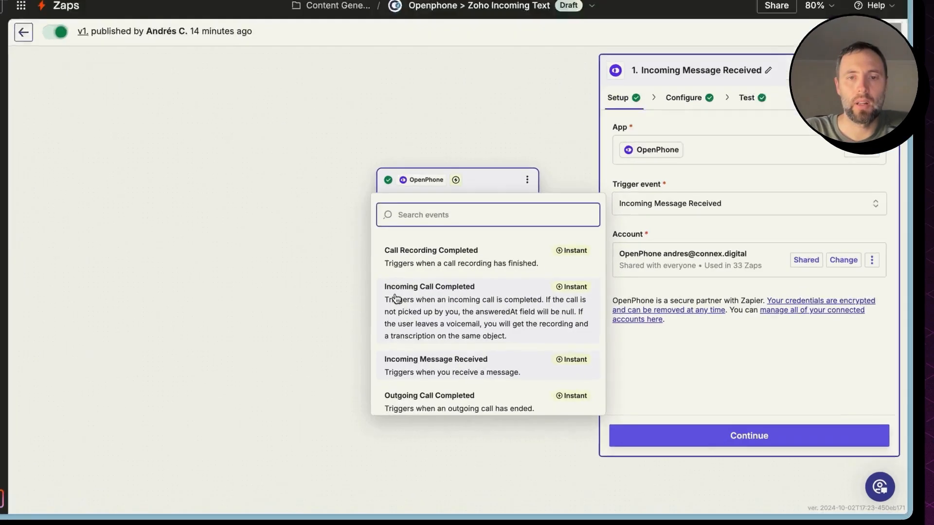
scroll(483, 379, down, 2)
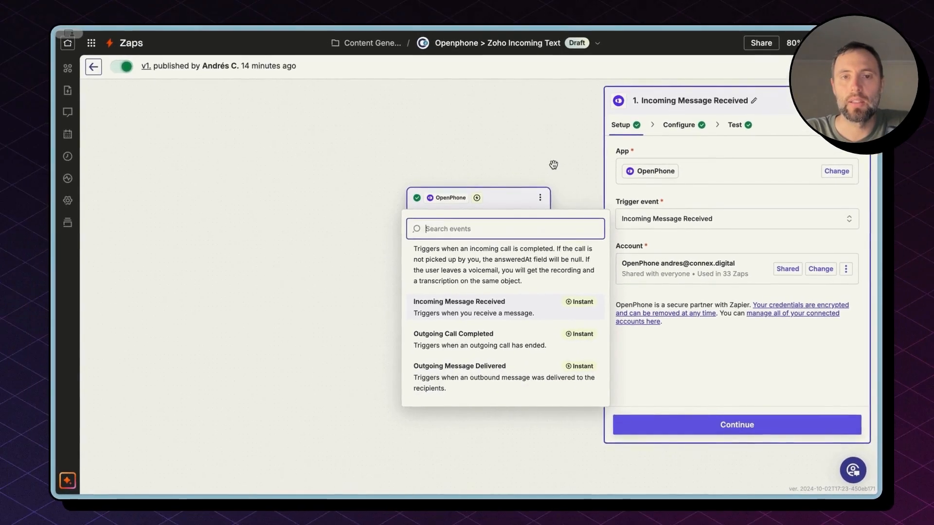
click(553, 165)
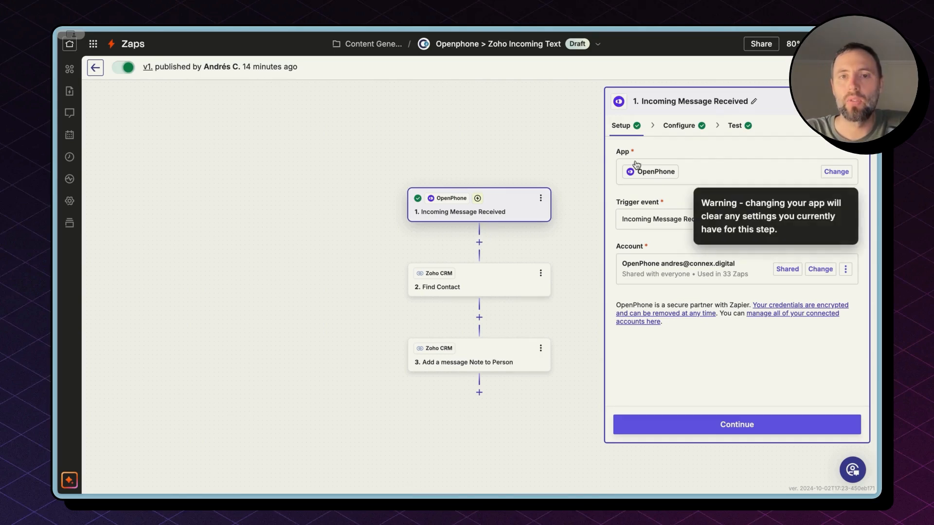
click(658, 219)
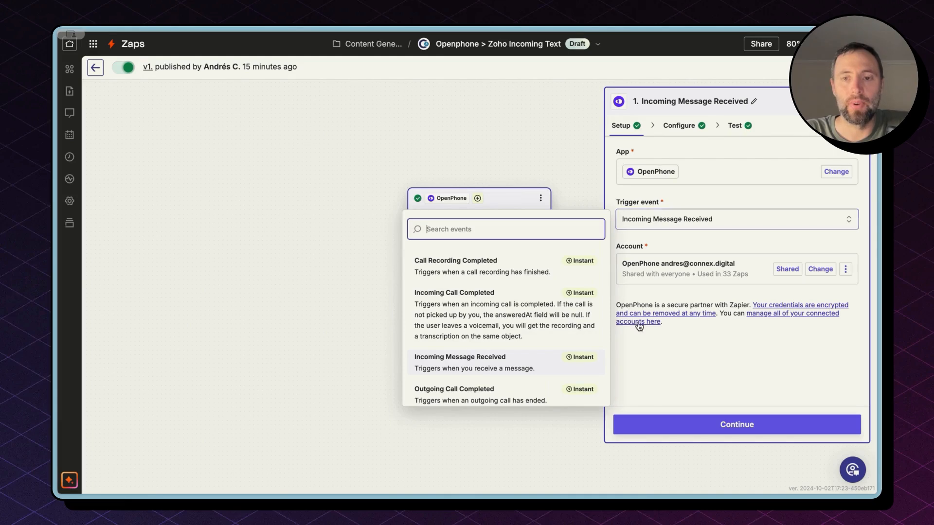
Keep the Incoming Message Received event and the Primary phone number, and advance the trigger to its test records
click(649, 426)
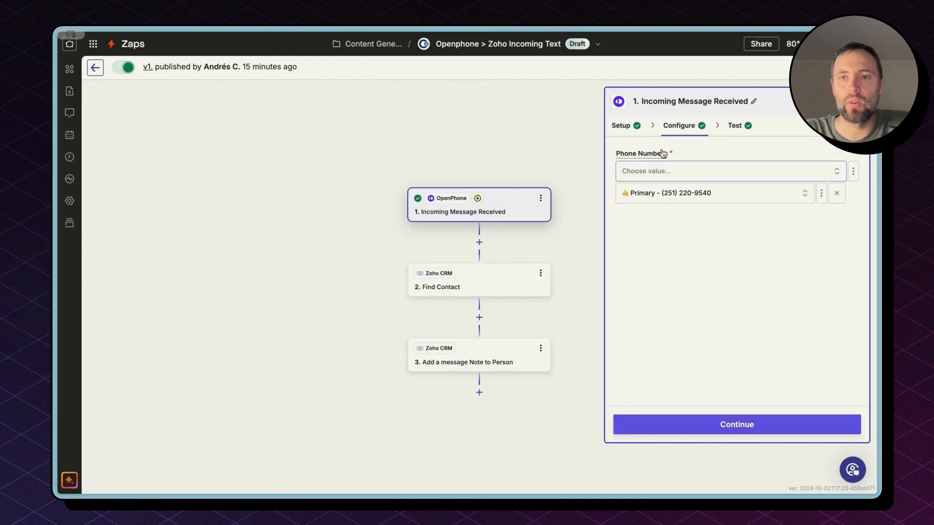
click(659, 195)
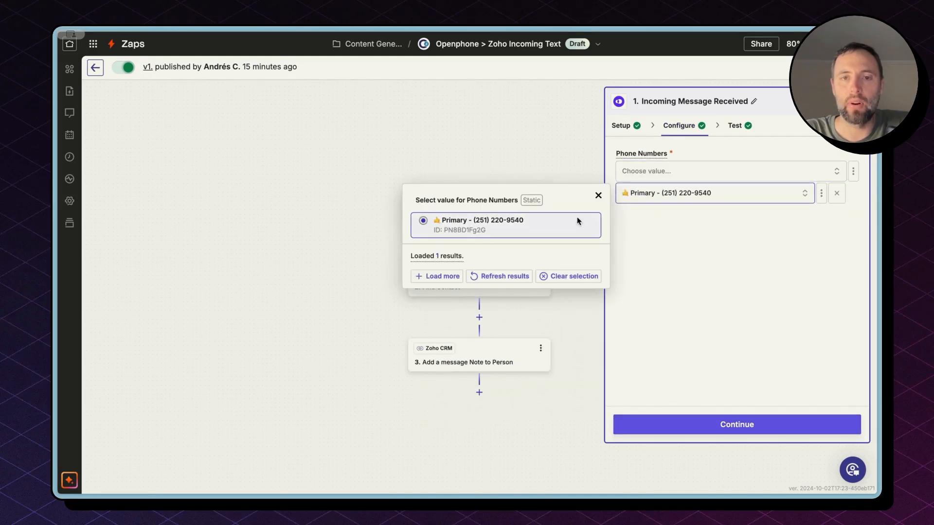
click(632, 266)
click(669, 428)
click(668, 431)
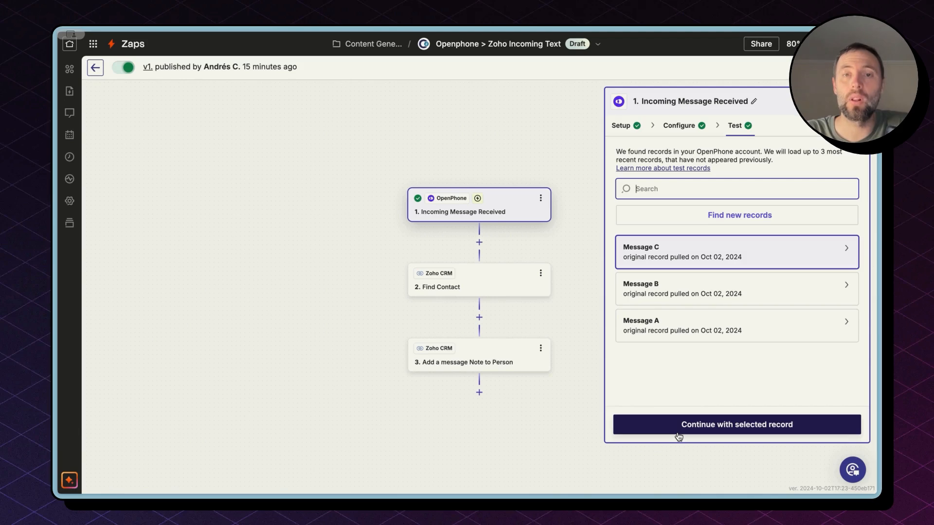
Examine the recipient number, body and direction fields in the Message C test record
click(682, 255)
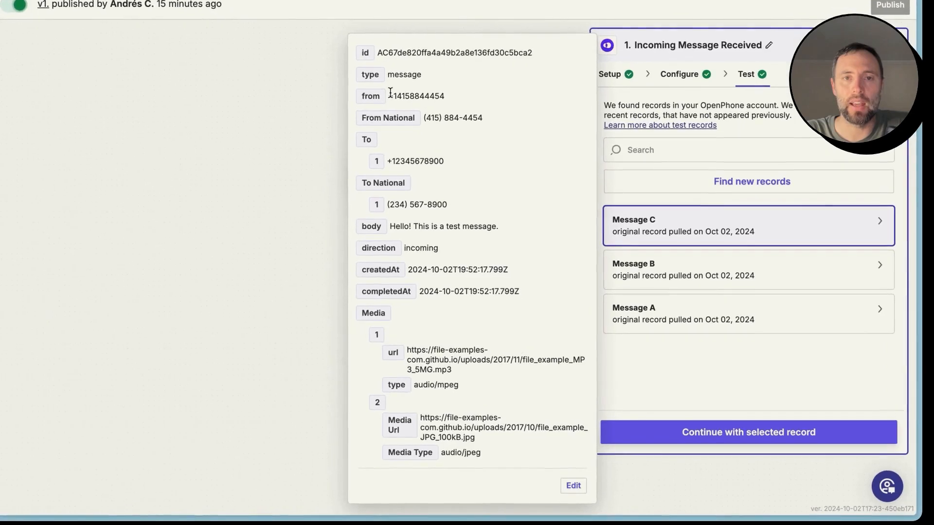
drag(436, 144, 519, 146)
drag(388, 160, 471, 160)
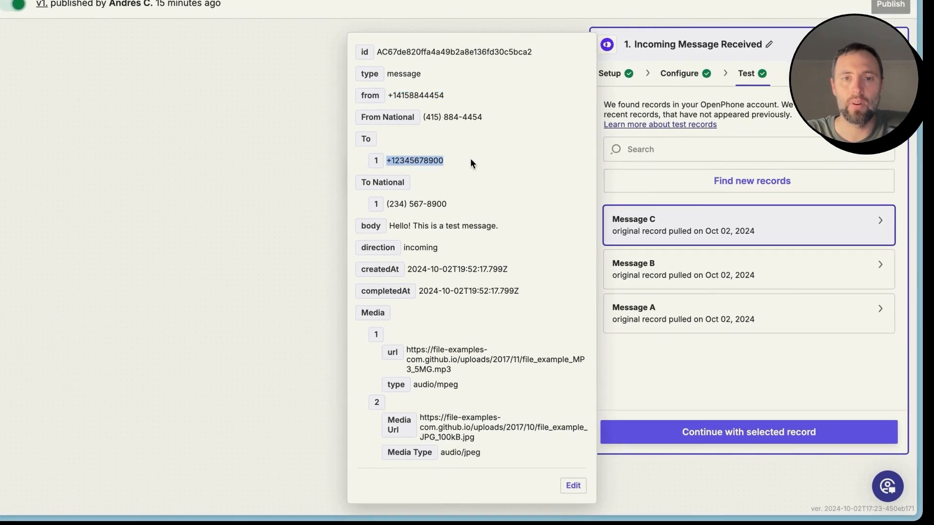
drag(395, 225, 529, 231)
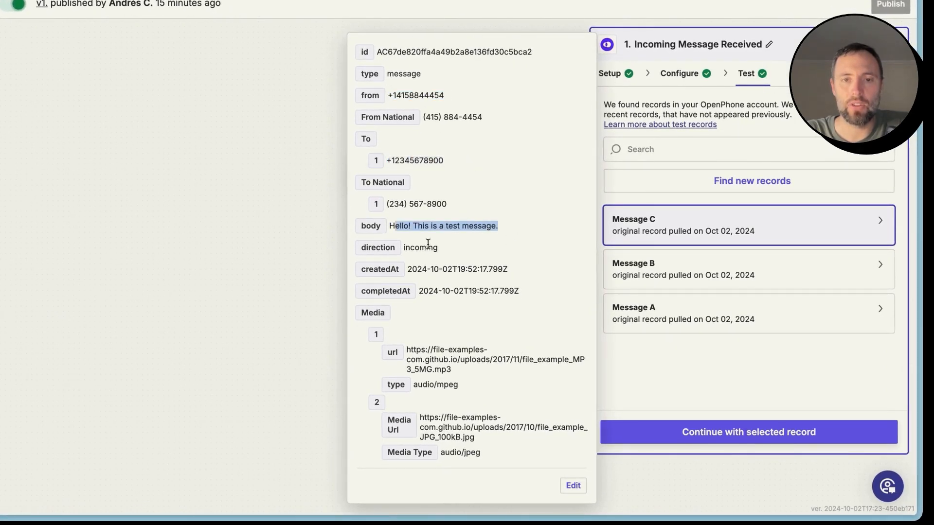
double_click(412, 248)
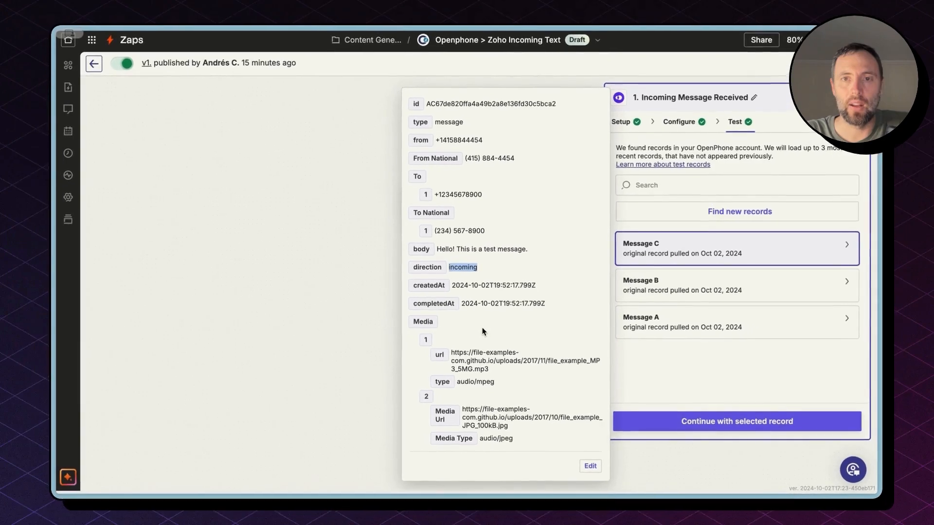
key(Escape)
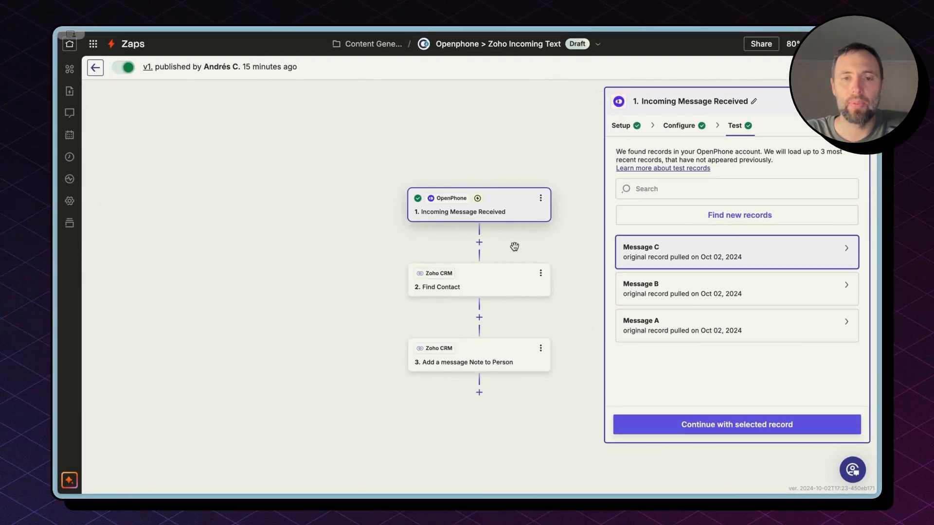
Go through the Find Contact step's setup, module choices and test result, keeping the Contacts module, and continue past the step
click(512, 282)
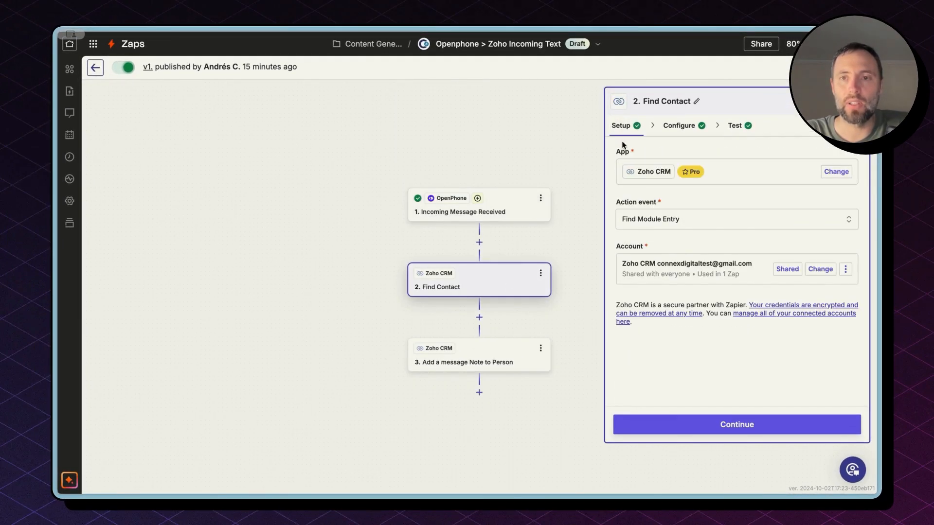
mouse_move(663, 173)
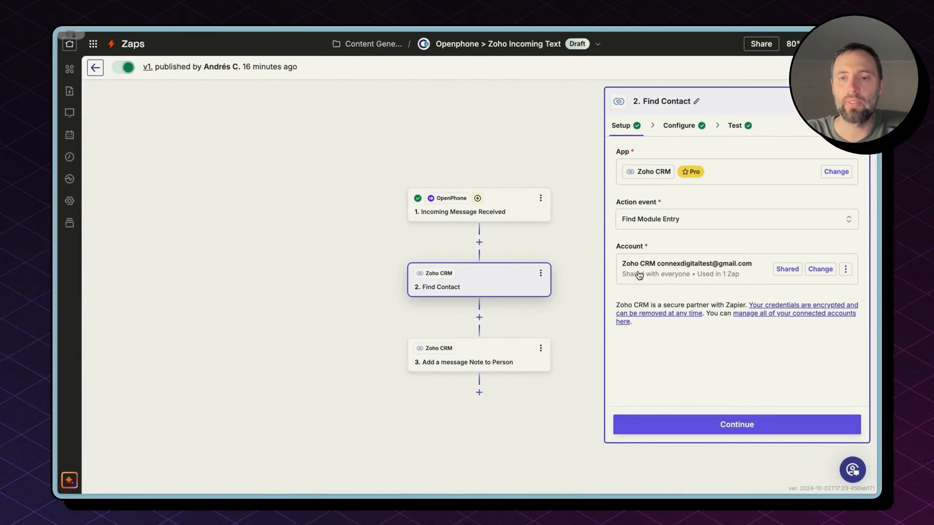
click(650, 428)
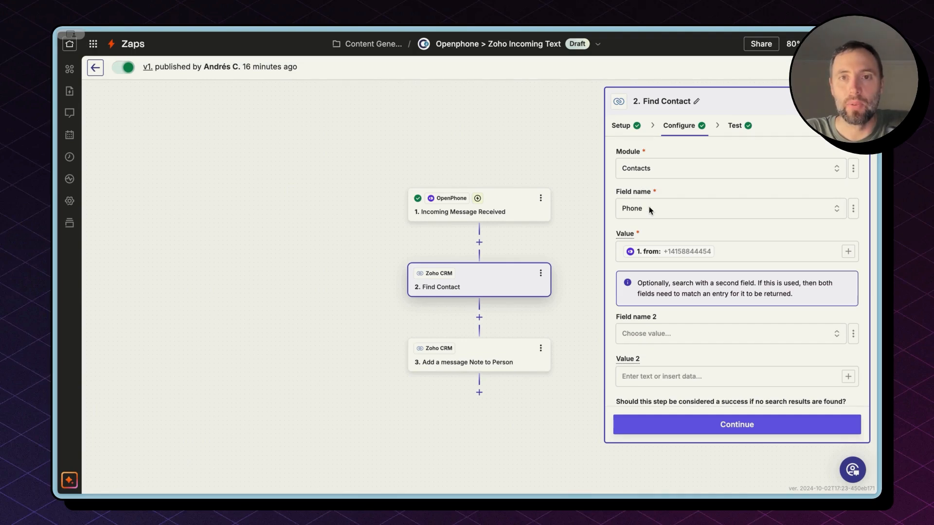
click(700, 173)
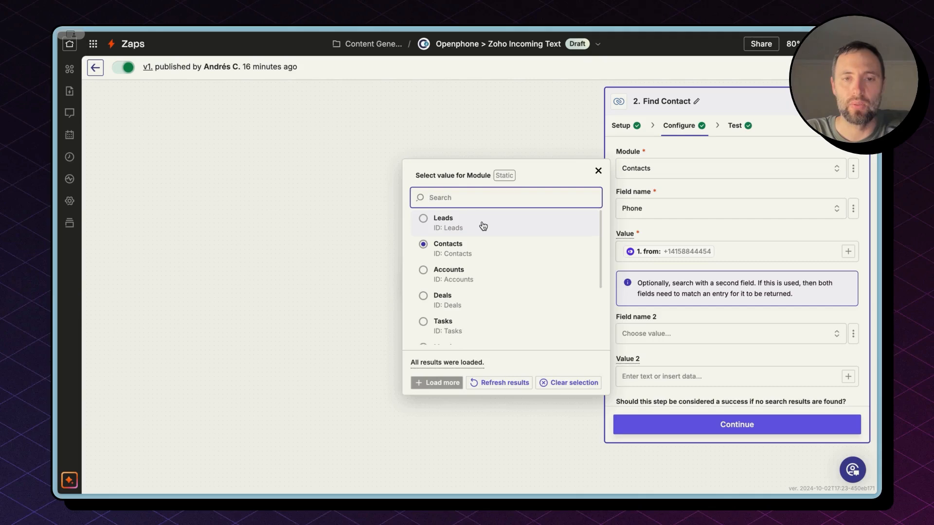
click(698, 426)
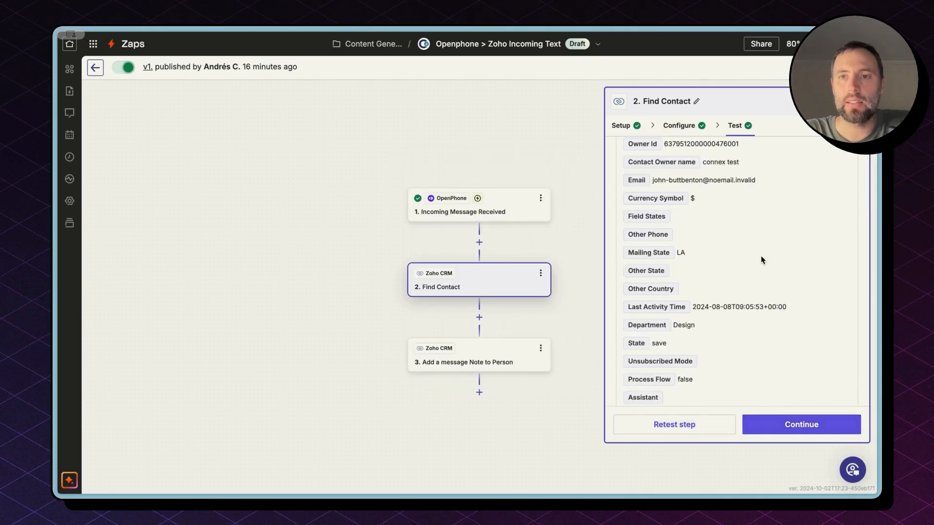
click(822, 432)
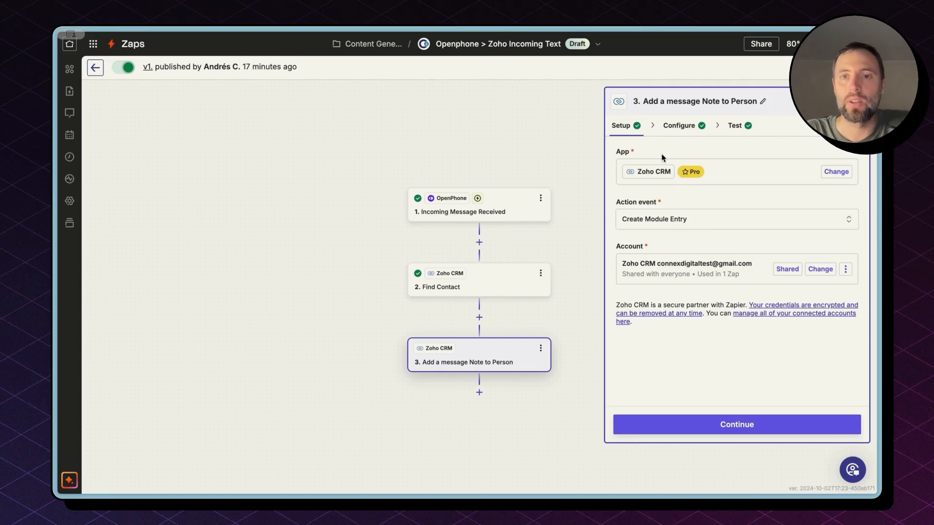
Check the action events for the Add a message Note to Person step, keep Create Module Entry and continue to its configuration
mouse_move(620, 171)
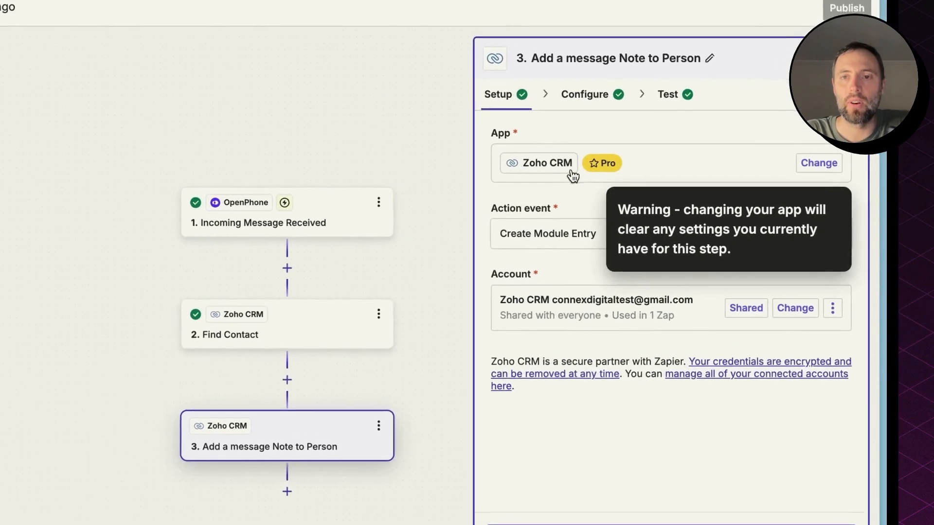
click(586, 245)
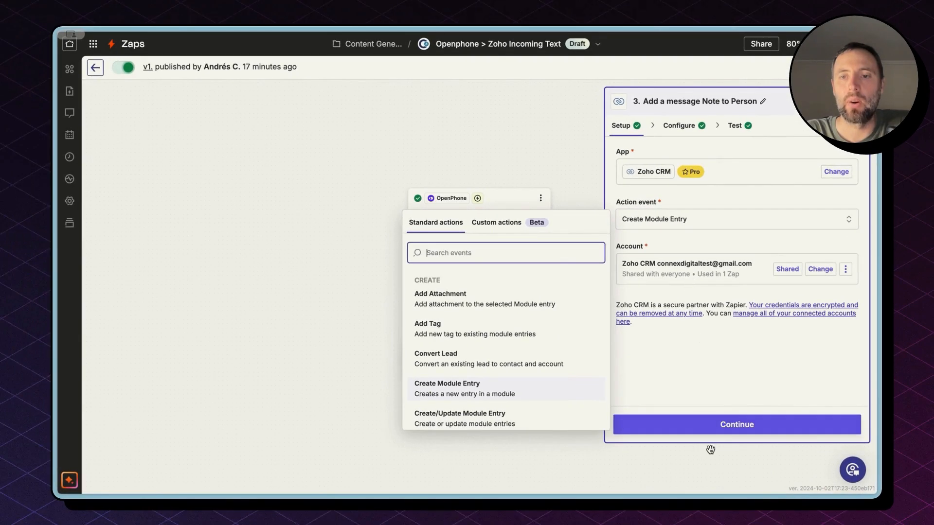
click(708, 432)
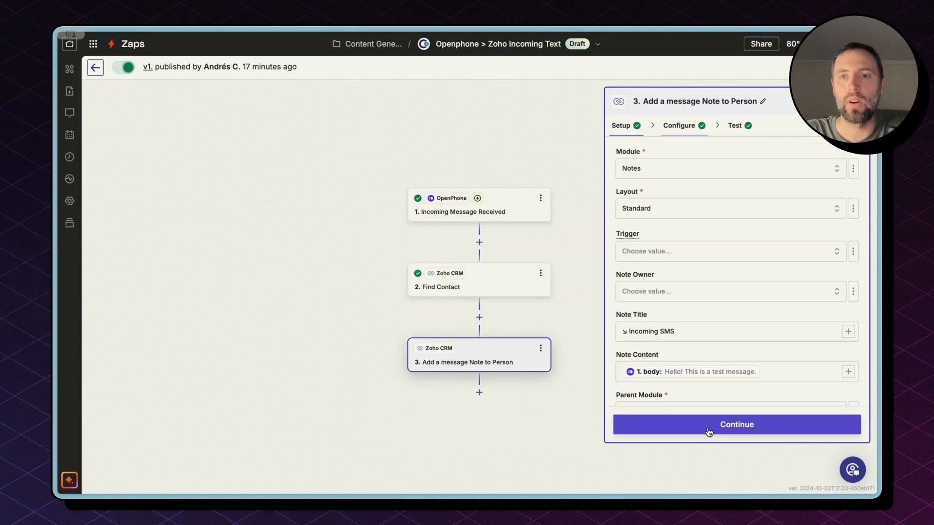
Review the note step's module choices and the Note Title, Note Content, Parent Module and Parent ID fields
click(684, 171)
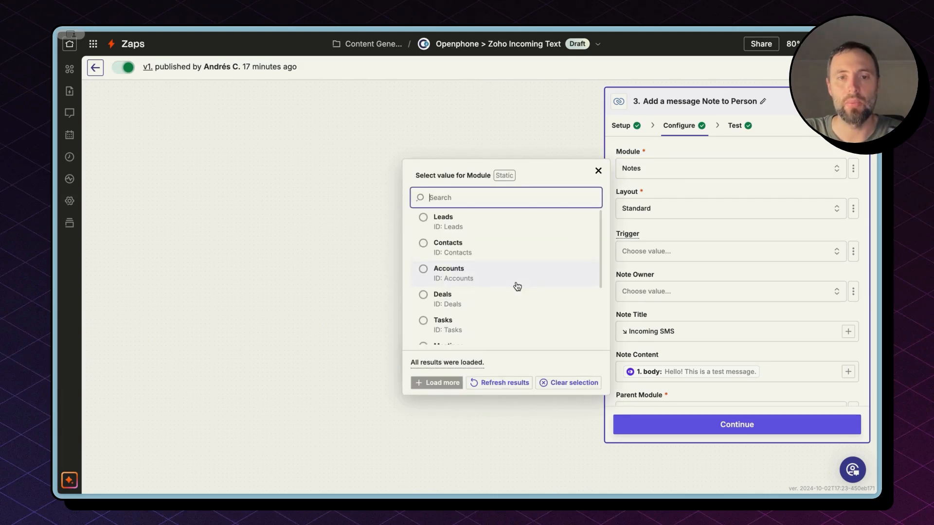
click(671, 213)
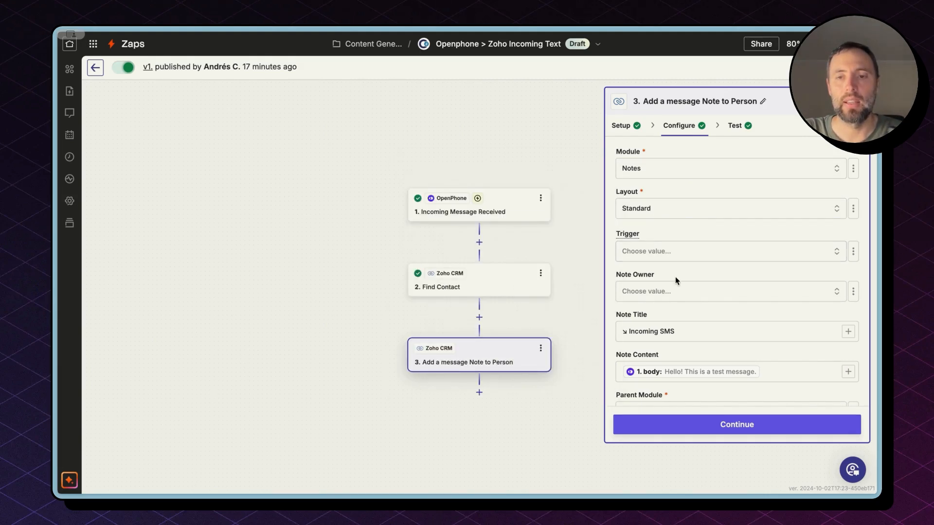
scroll(675, 276, down, 3)
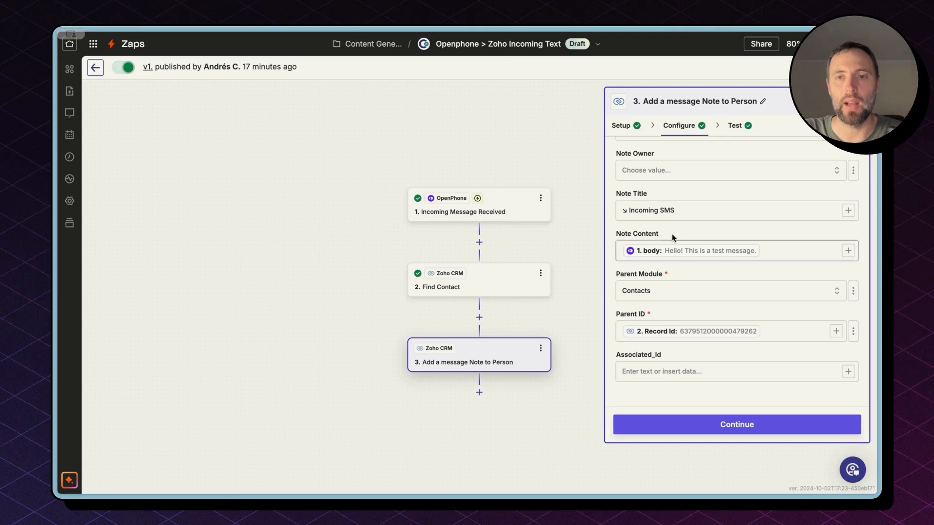
click(656, 211)
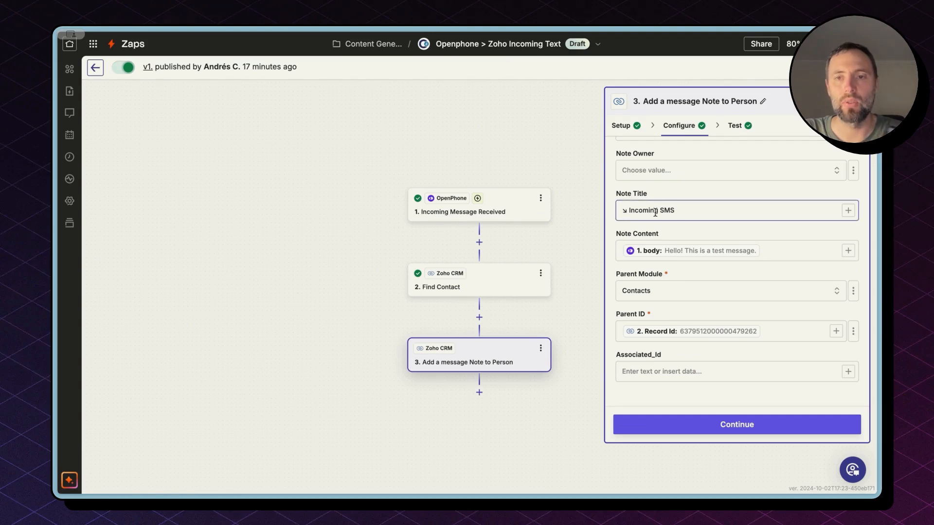
Check the Note Title text and its leading arrow symbol in the message note step
triple_click(655, 211)
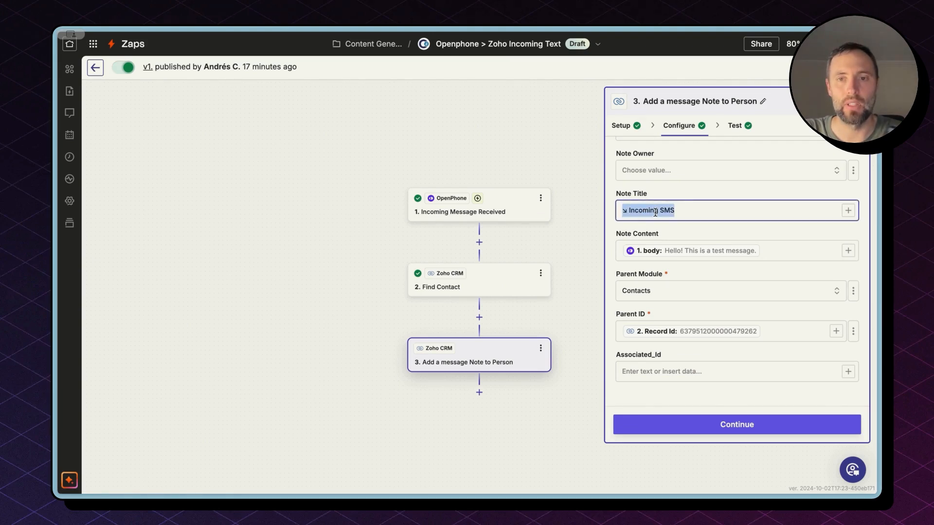
click(630, 210)
drag(629, 210, 611, 210)
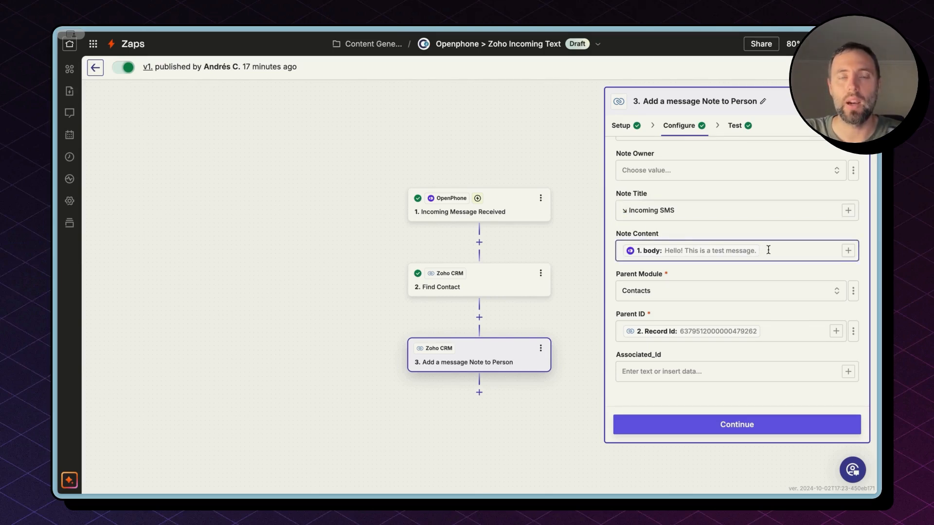
Insert the Incoming Message Received body field into Note Content again and remove the duplicate
click(847, 251)
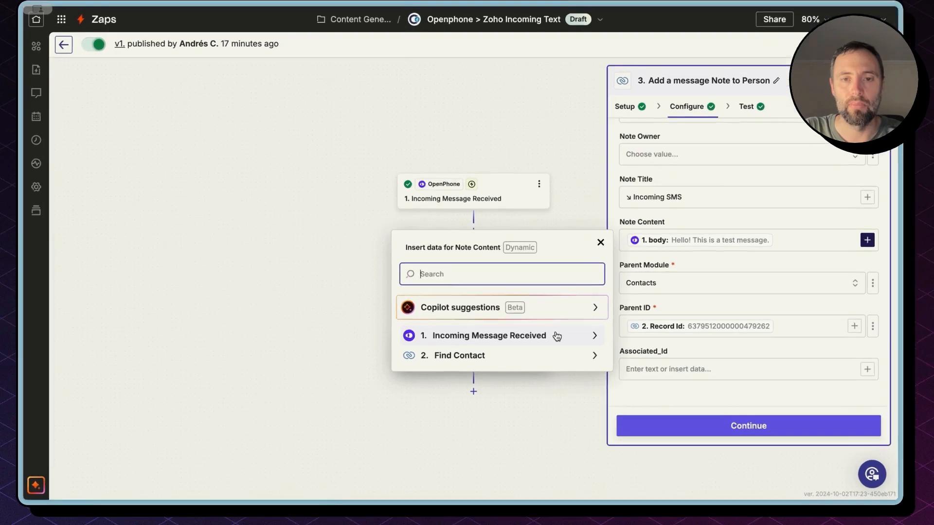
click(557, 336)
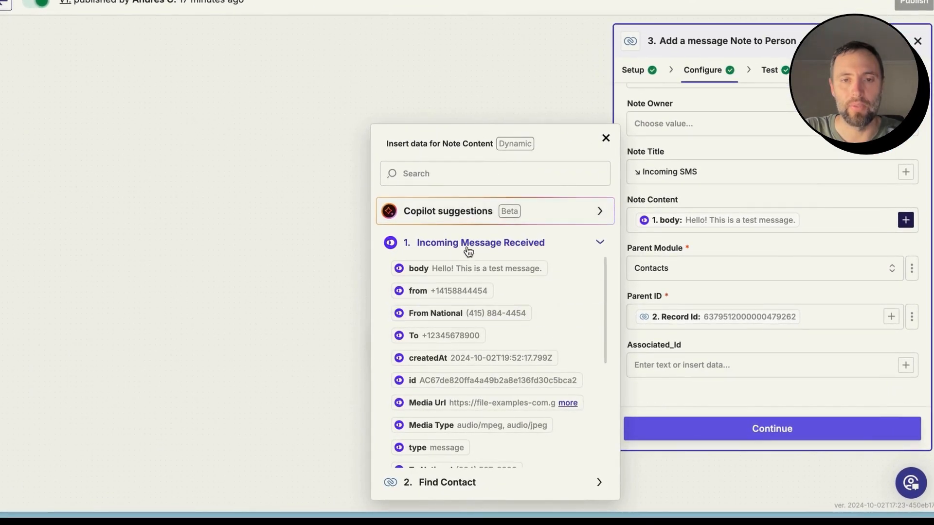
click(432, 269)
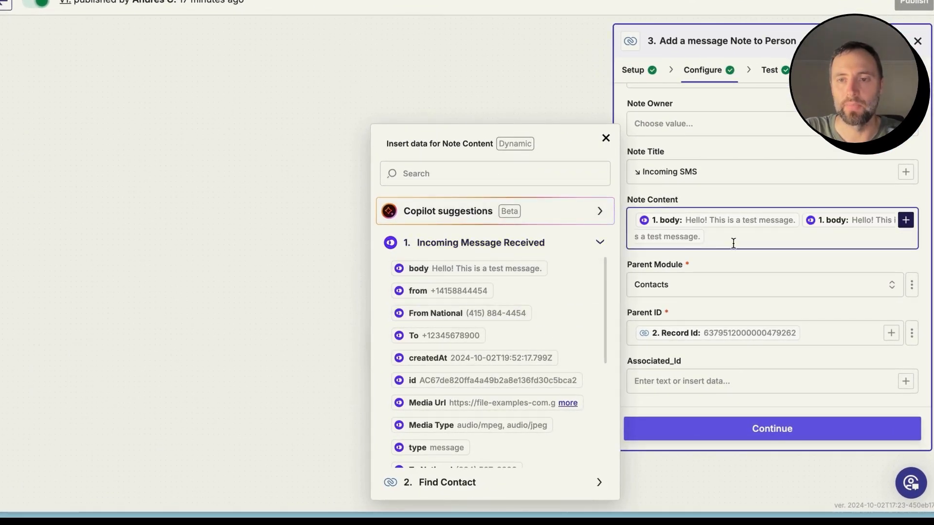
key(BackSpace)
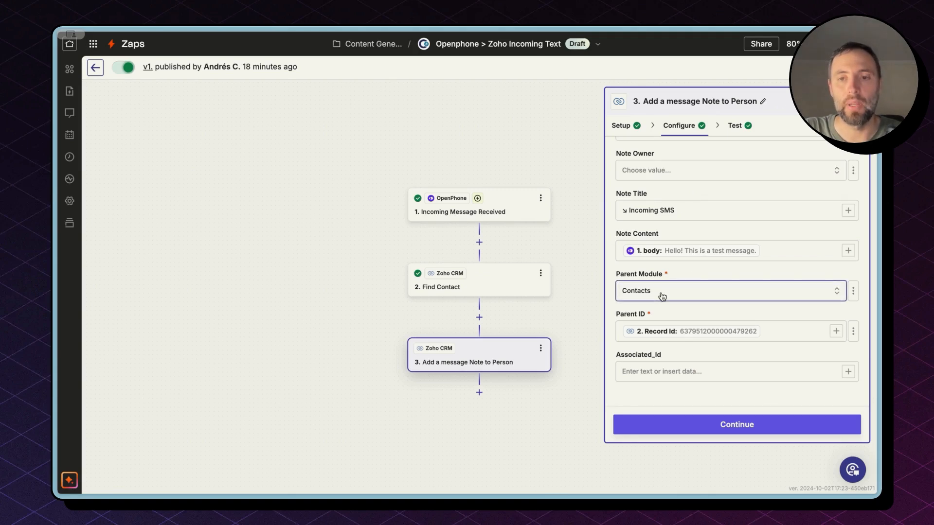
Check the note's Parent Module field and locate the Record Id in the Find Contact step's test output
click(663, 296)
click(661, 295)
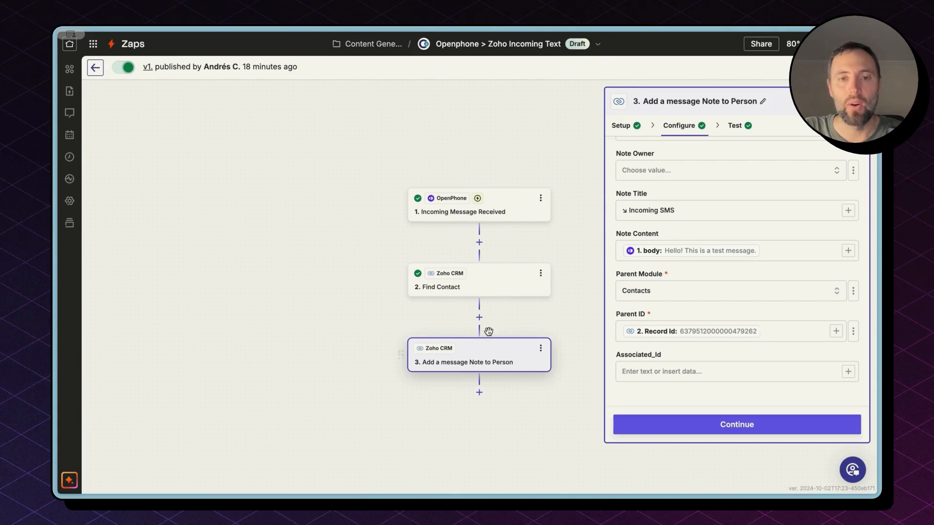
click(469, 289)
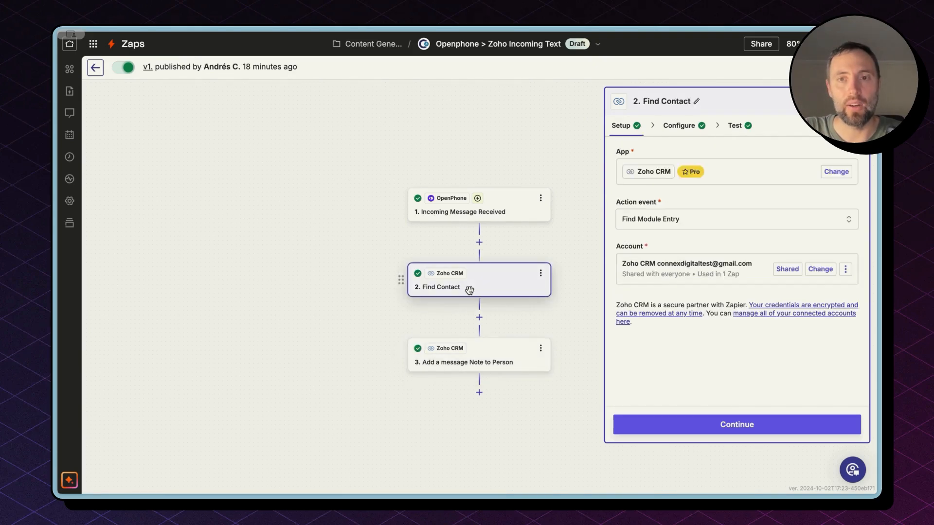
click(737, 126)
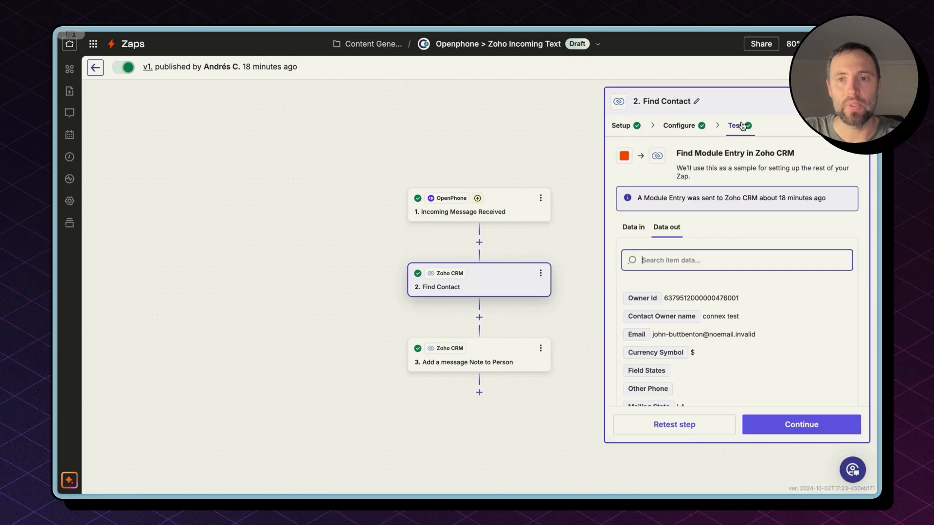
scroll(686, 336, down, 8)
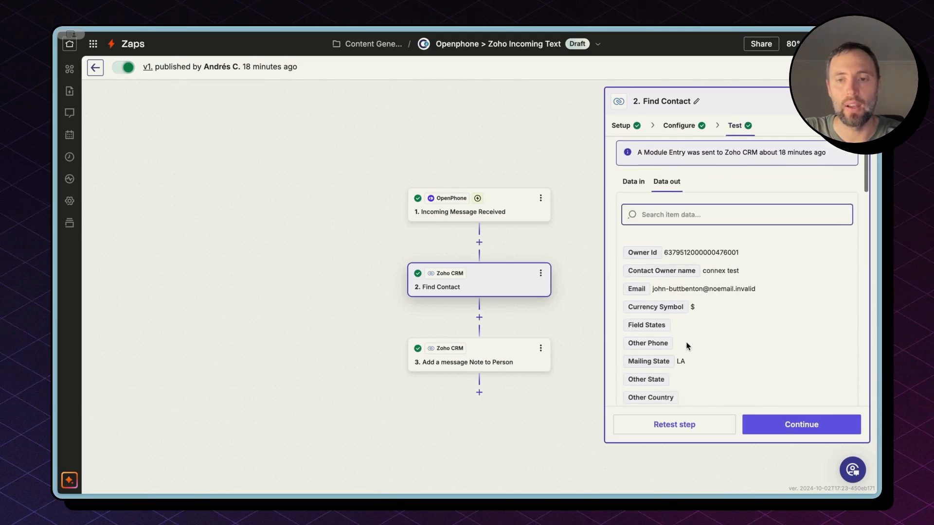
double_click(670, 259)
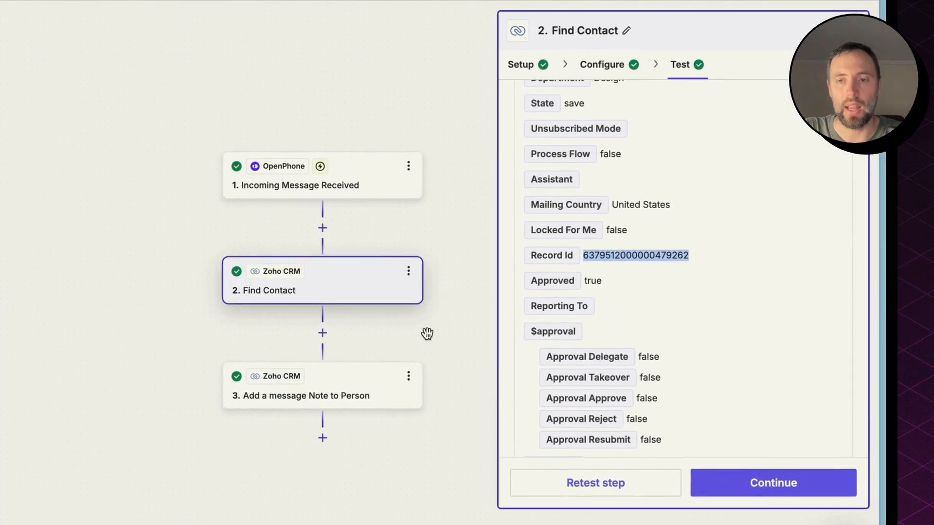
Return to the message note step's configuration and browse the contacts offered for Parent ID
click(348, 392)
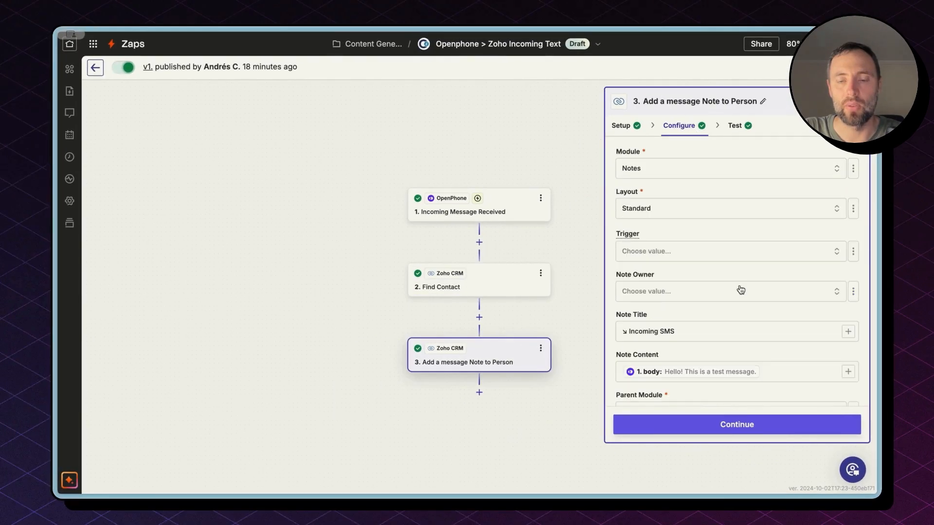
scroll(753, 346, down, 3)
click(728, 333)
scroll(540, 358, down, 5)
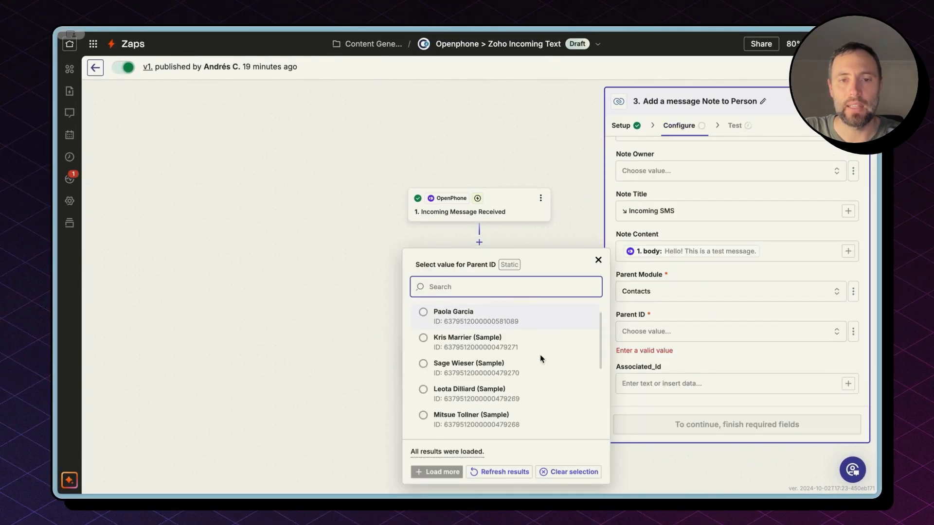
scroll(541, 360, up, 2)
scroll(542, 360, up, 3)
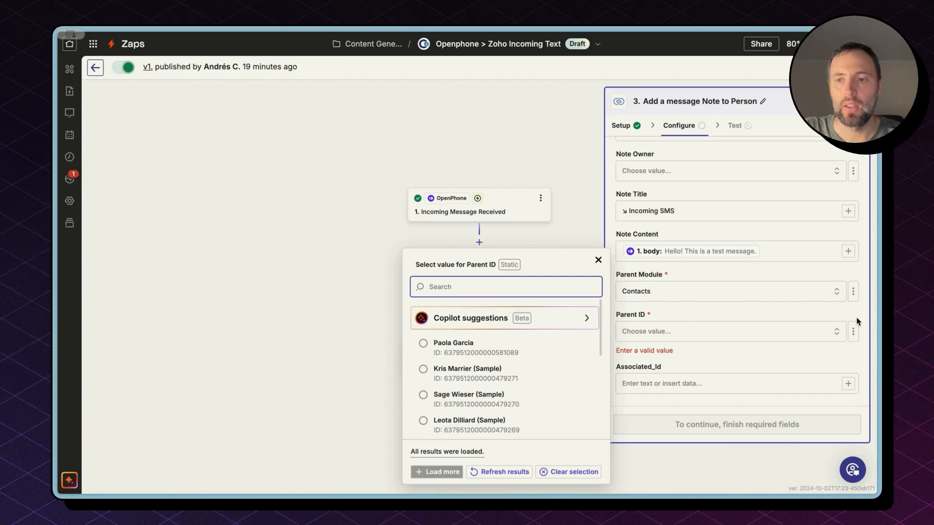
Switch Parent ID to a custom value and map it to the Record Id from the Find Contact step
click(853, 333)
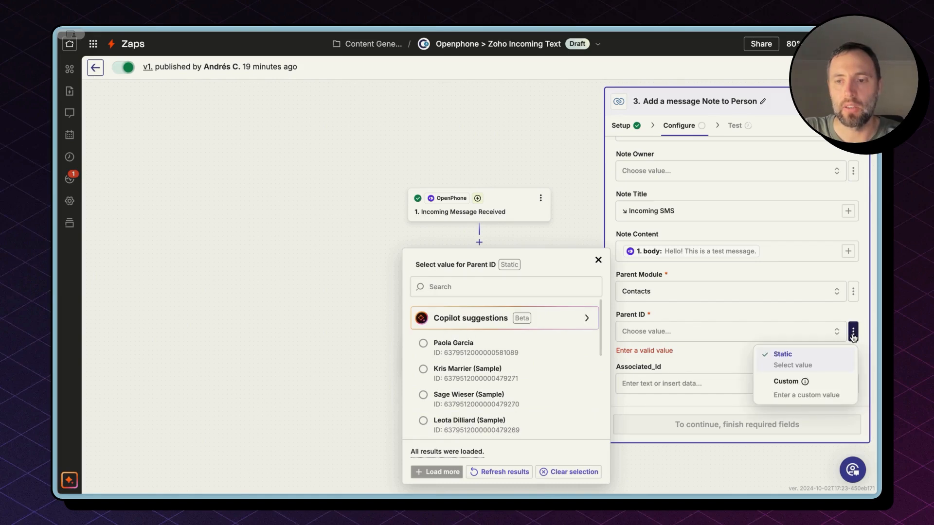
click(806, 388)
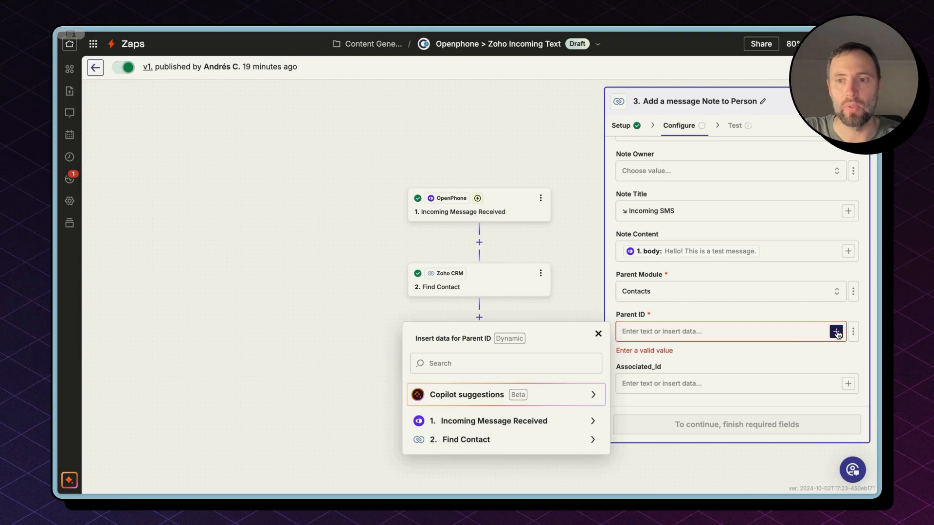
click(523, 438)
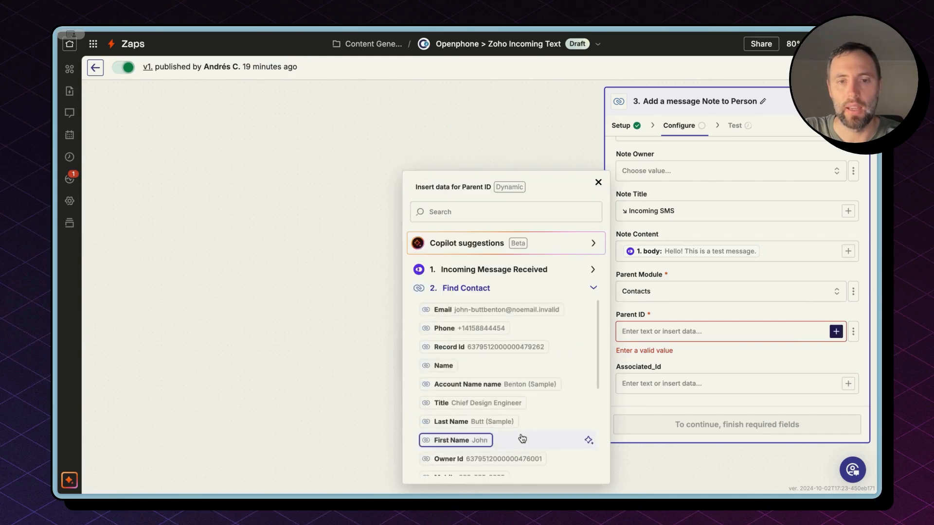
click(509, 348)
Continue to the message note step's test and retest it, and bring up the Zap's management options
click(699, 430)
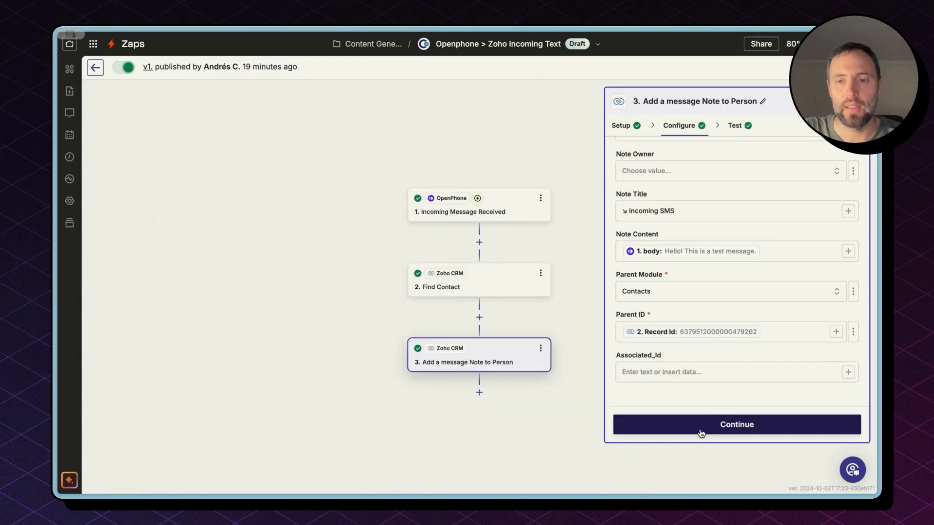
click(699, 431)
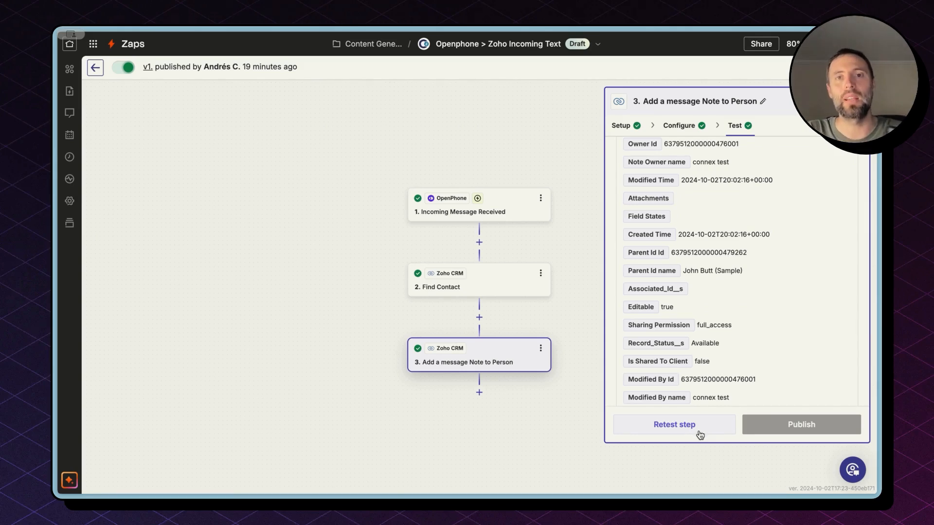
click(699, 434)
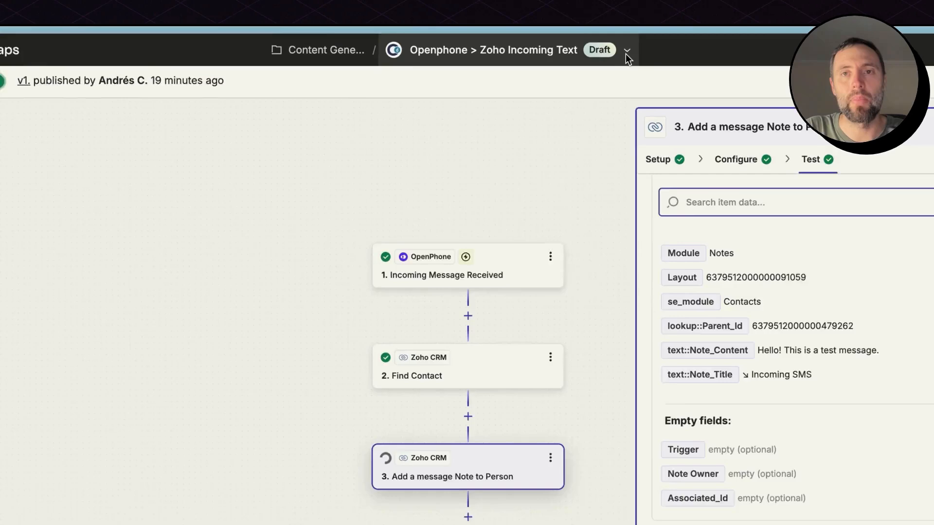
click(626, 53)
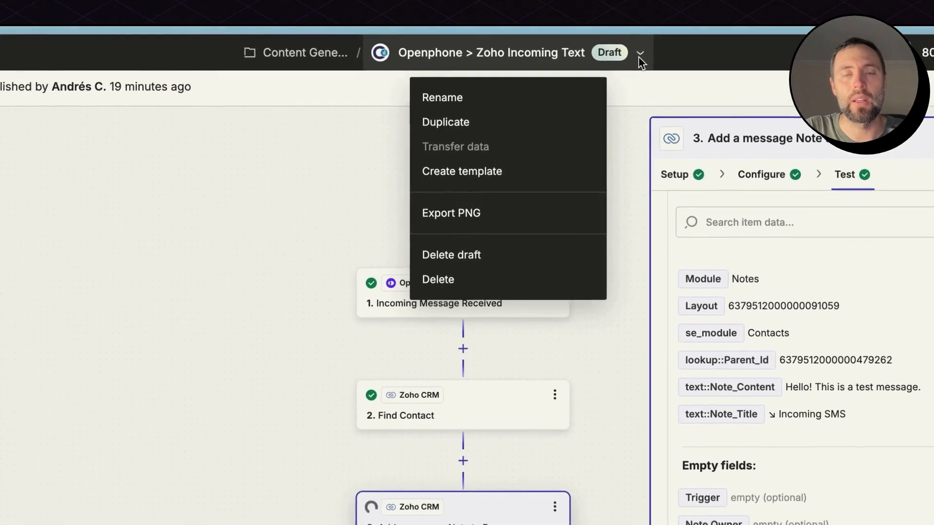
click(547, 93)
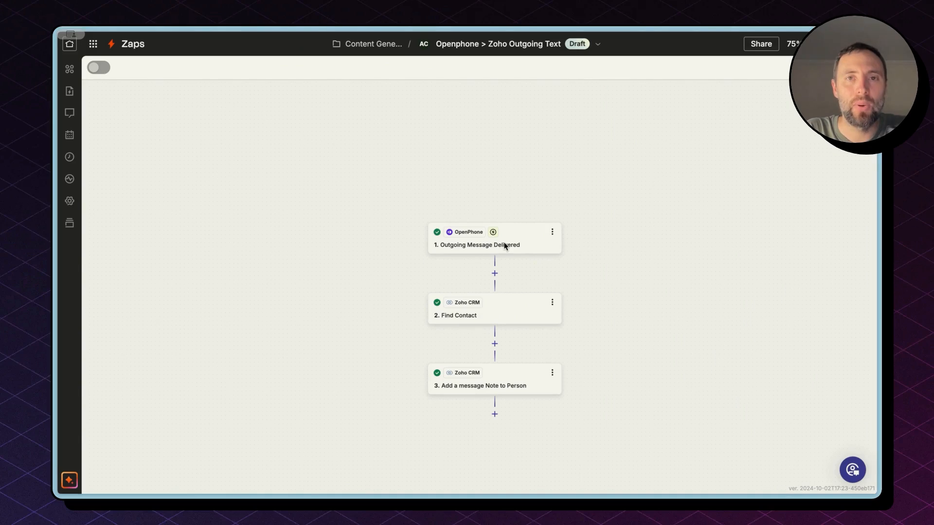
Review the Outgoing Message Delivered trigger event and the Find Contact lookup value in the Openphone > Zoho Outgoing Text Zap
click(504, 247)
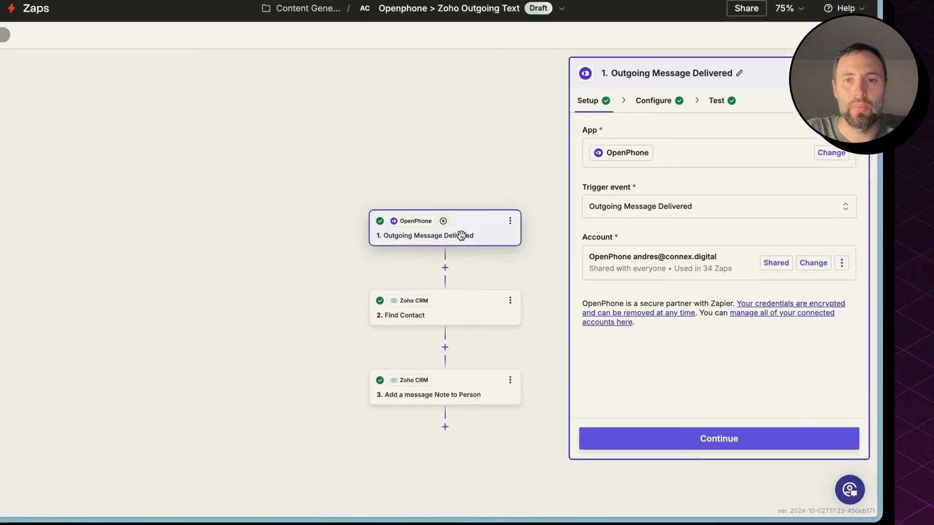
click(600, 210)
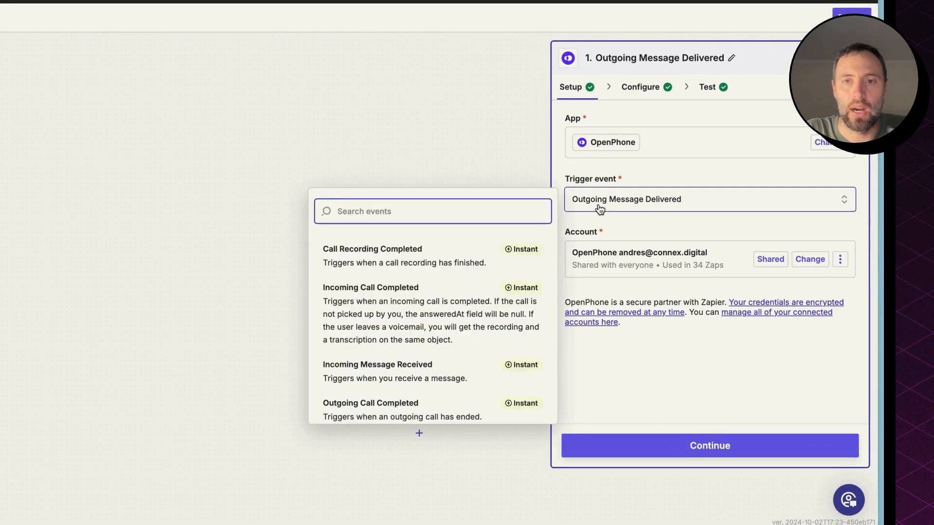
text(ou)
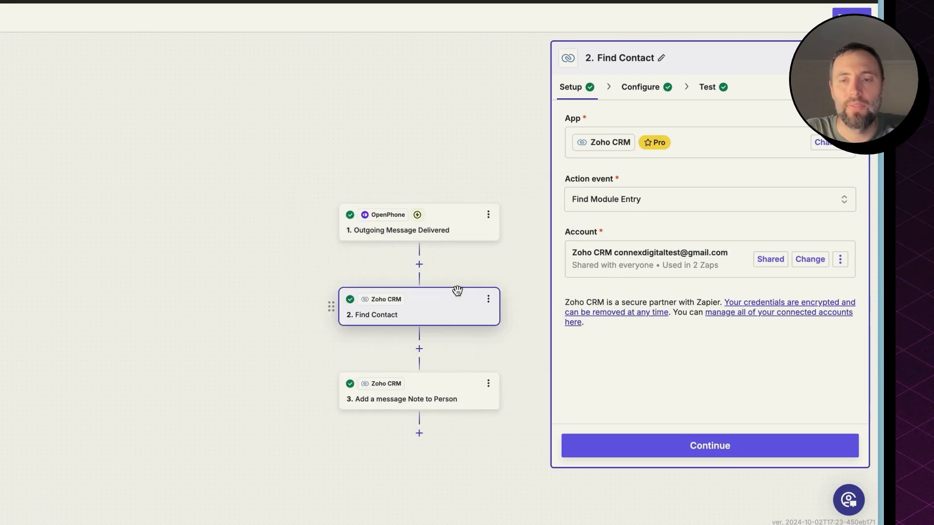
click(627, 88)
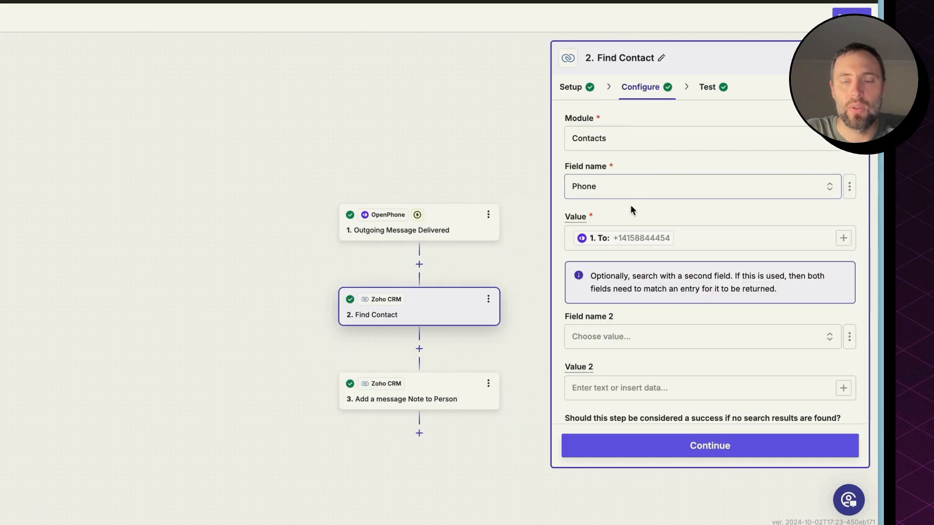
click(602, 238)
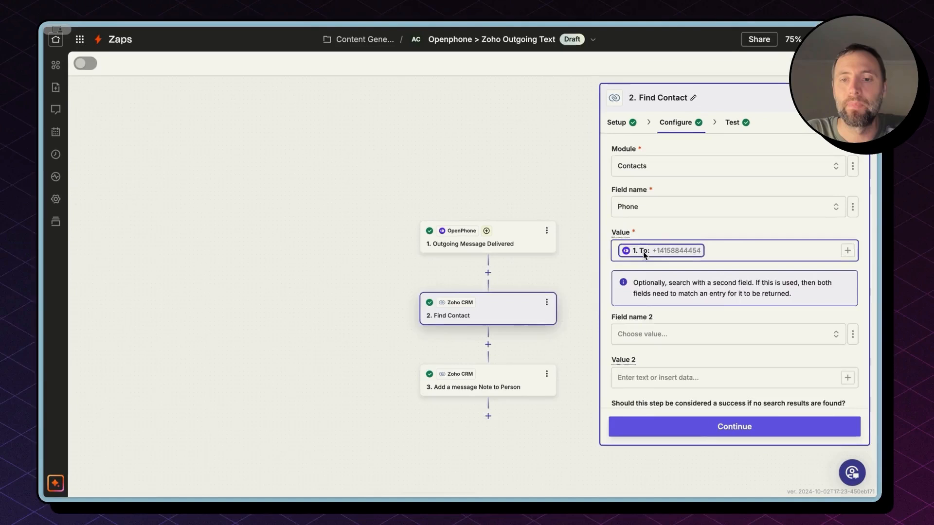
Review the outgoing text Zap's message note configuration, checking the Note Title, Note Content, Parent Module and Parent ID fields
click(418, 396)
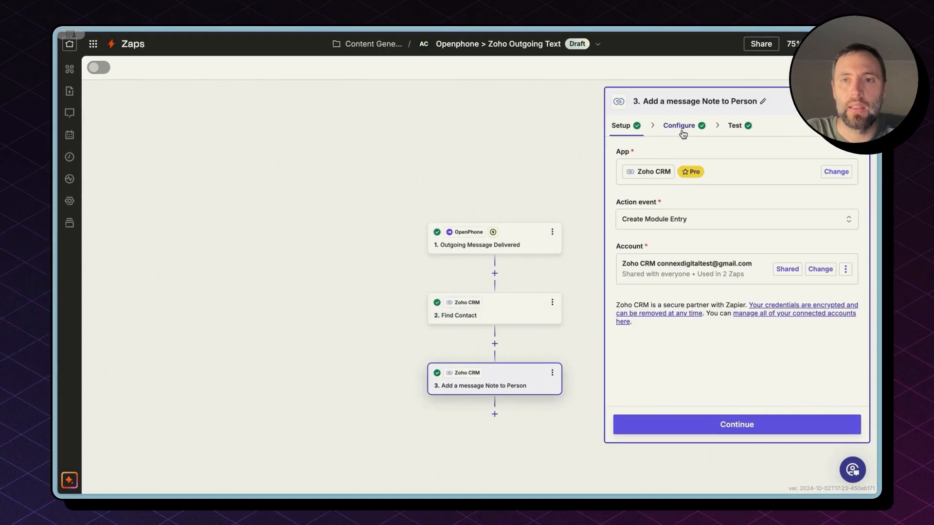
click(645, 94)
click(649, 334)
double_click(648, 336)
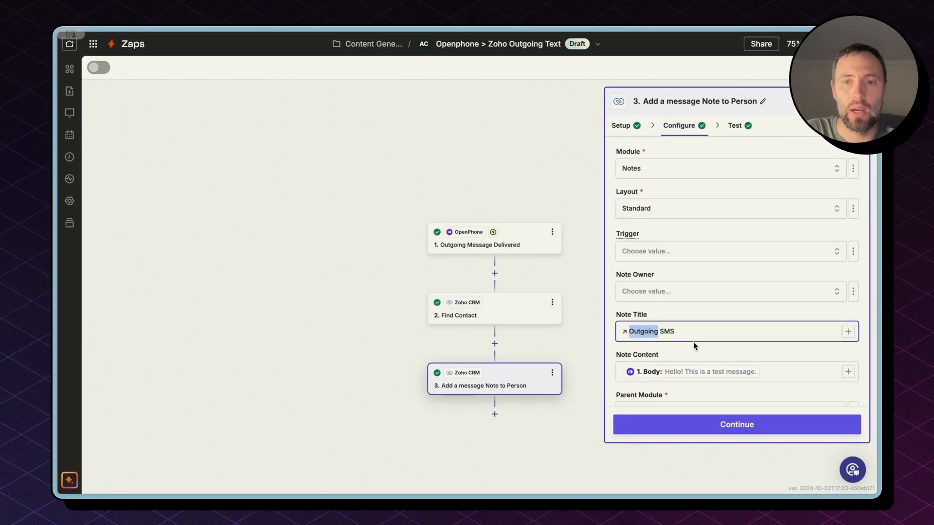
click(621, 336)
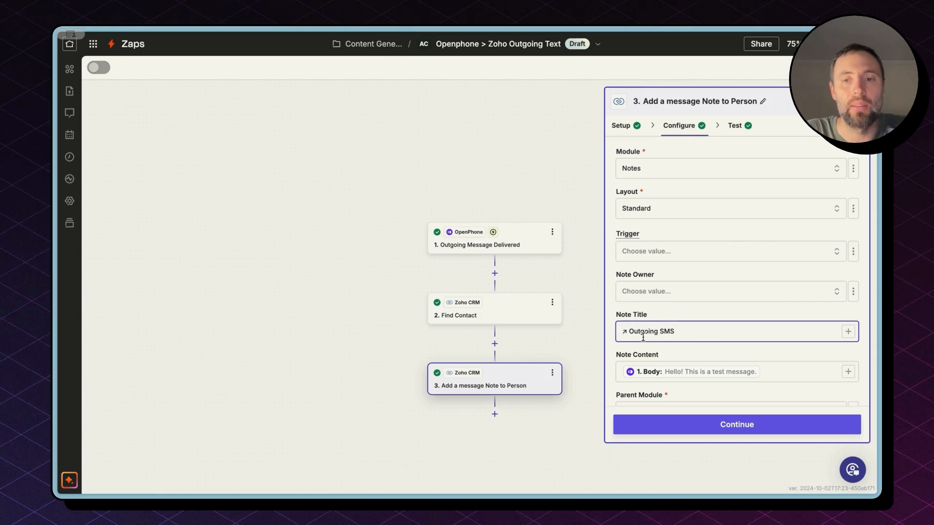
scroll(643, 336, down, 5)
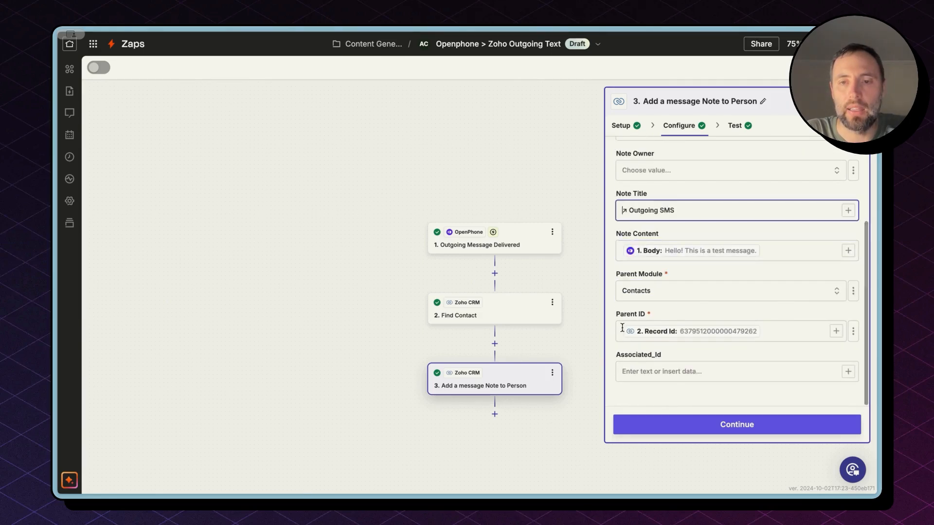
scroll(698, 334, up, 5)
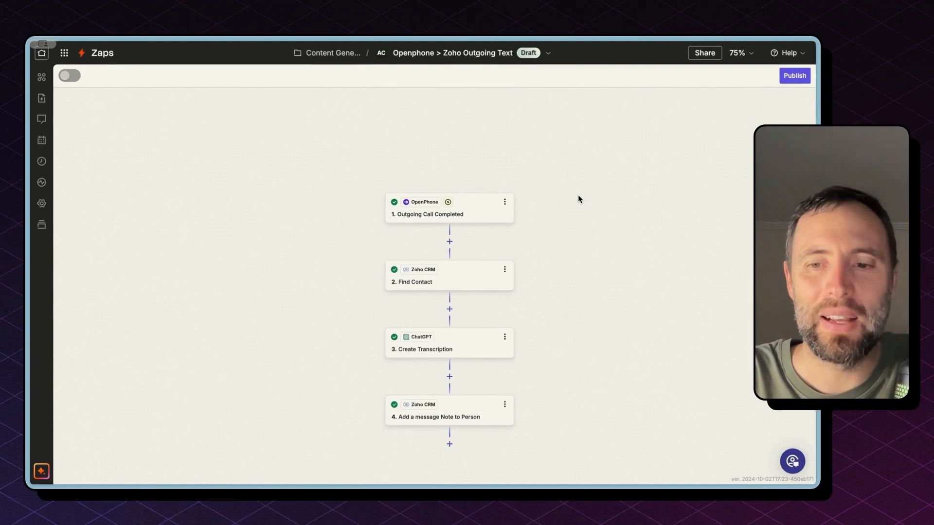
Examine the Outgoing Call Completed trigger and the Find Contact setup in the Zap with the ChatGPT transcription step
scroll(578, 195, up, 3)
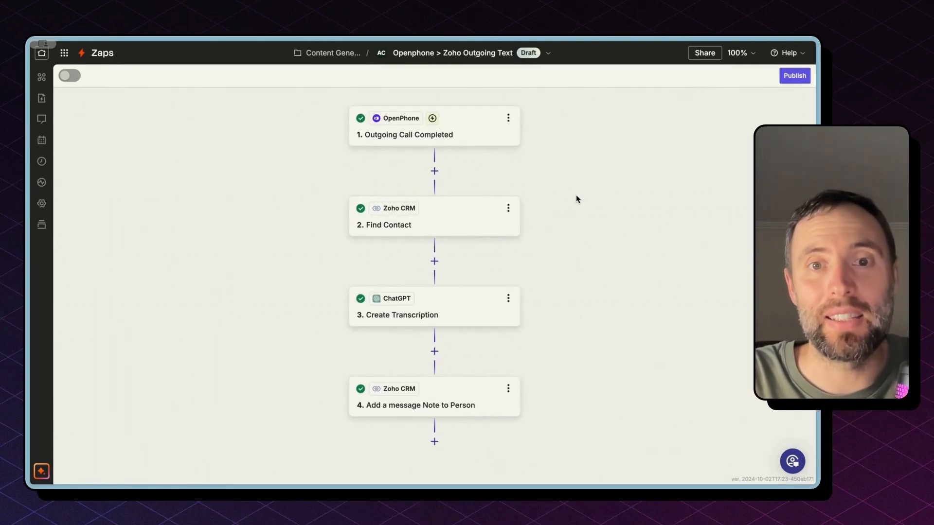
click(475, 145)
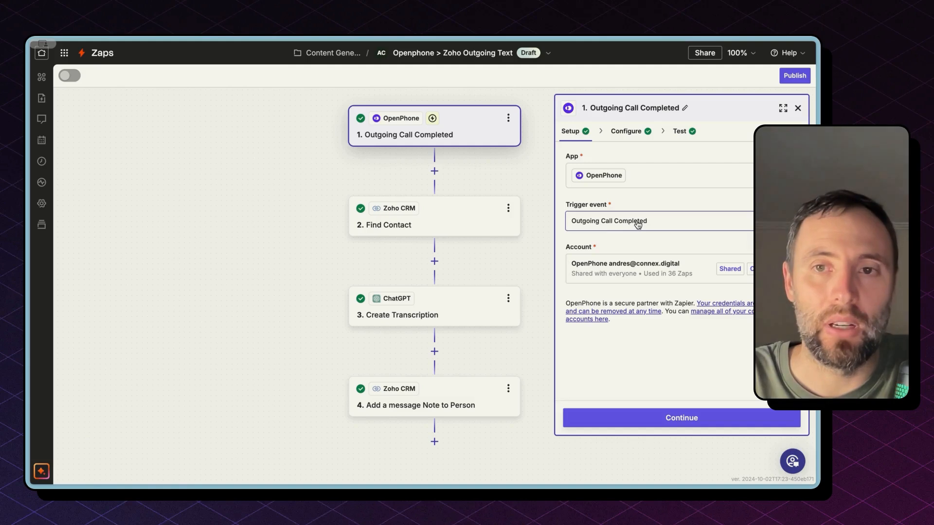
click(452, 206)
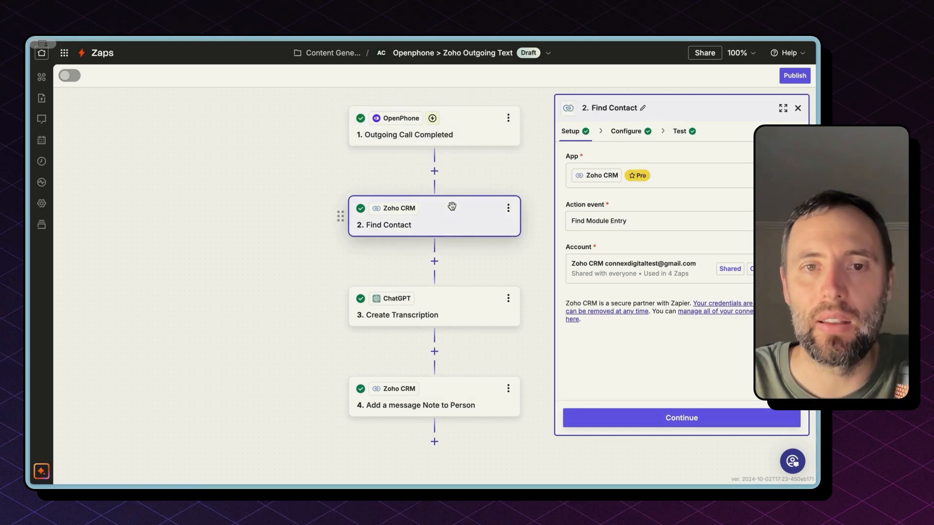
Review the Find Contact lookup value and the ChatGPT Create Transcription step's File, Prompt and Response Format settings
click(638, 136)
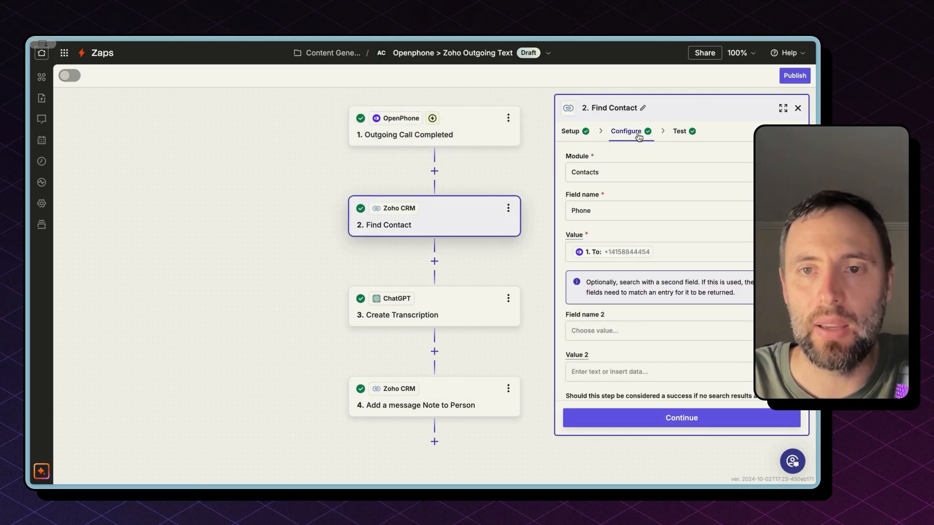
click(602, 252)
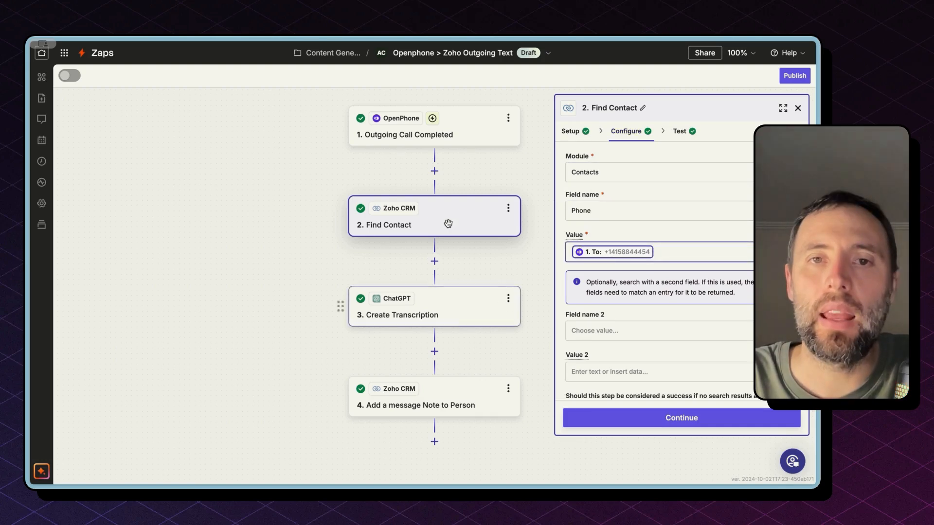
click(441, 314)
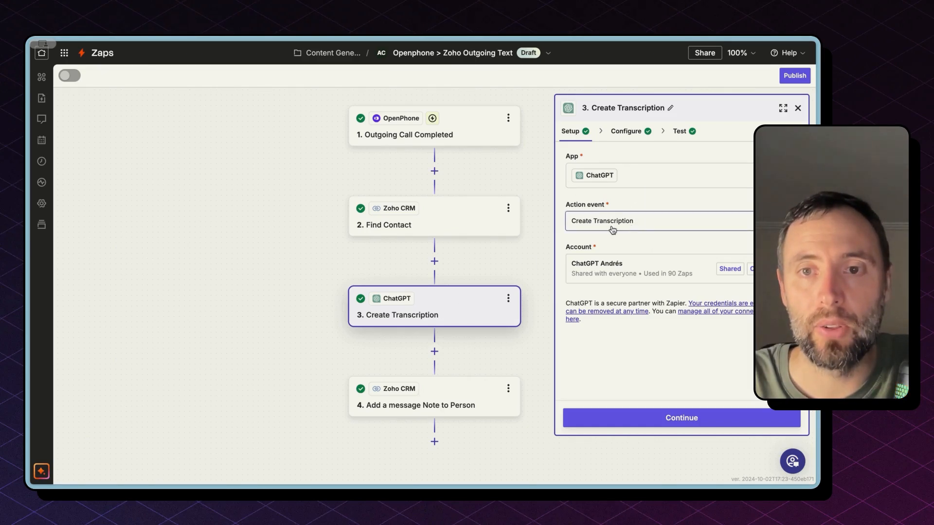
click(631, 132)
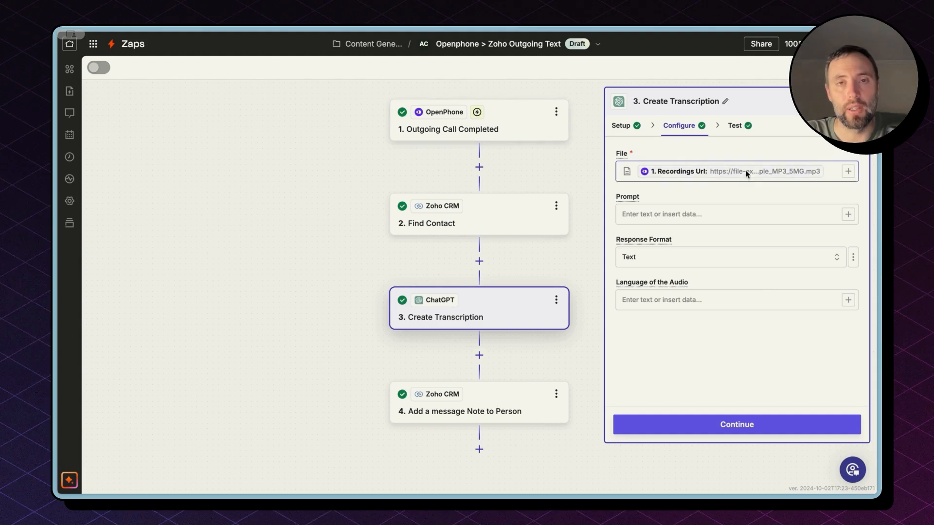
click(729, 257)
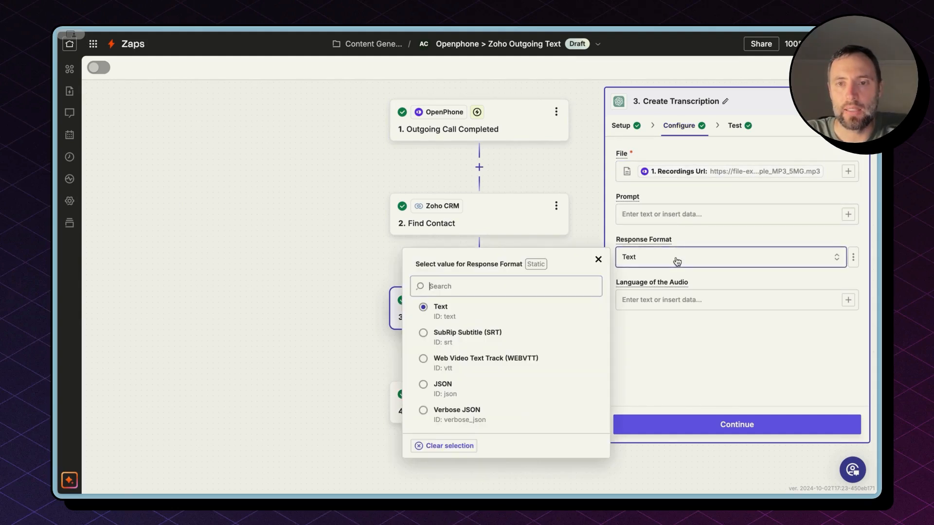
click(507, 313)
click(641, 218)
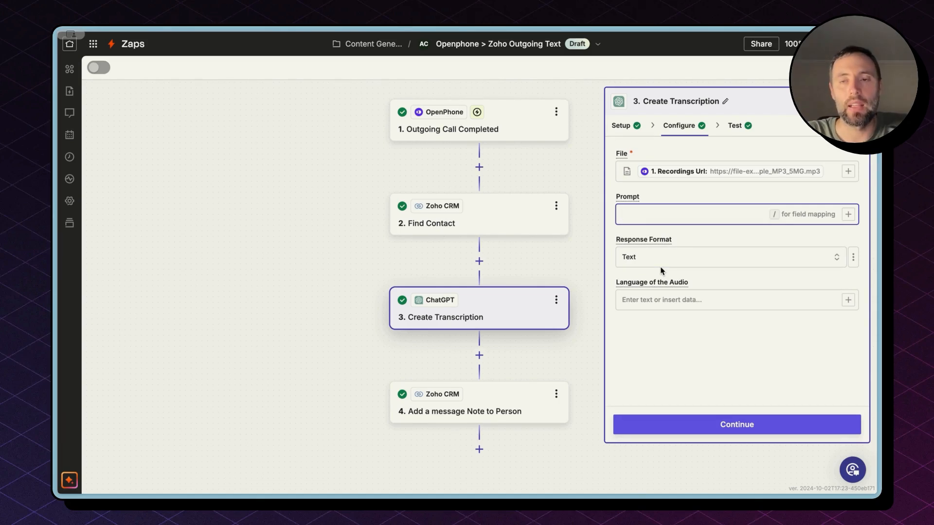
click(705, 198)
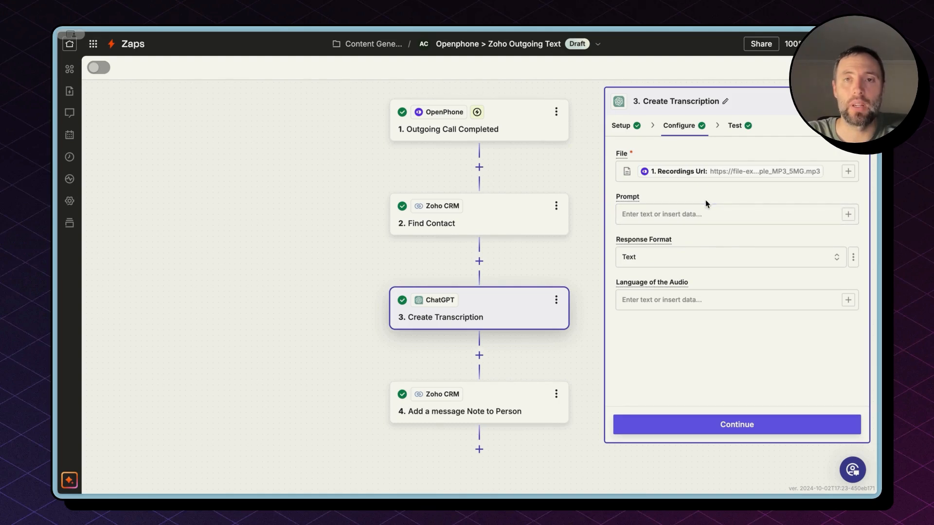
Check the Note Title and Note Content of the outgoing call's message note step, and retest it
click(482, 405)
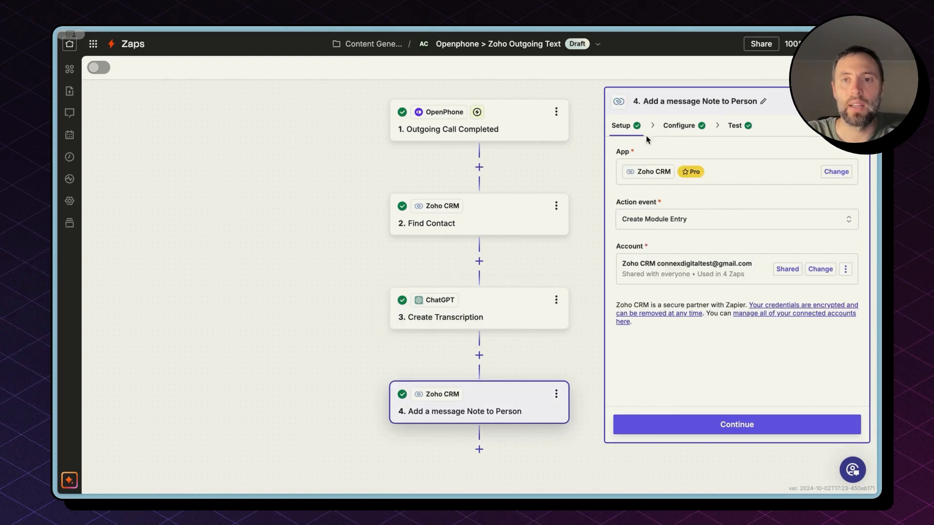
click(680, 126)
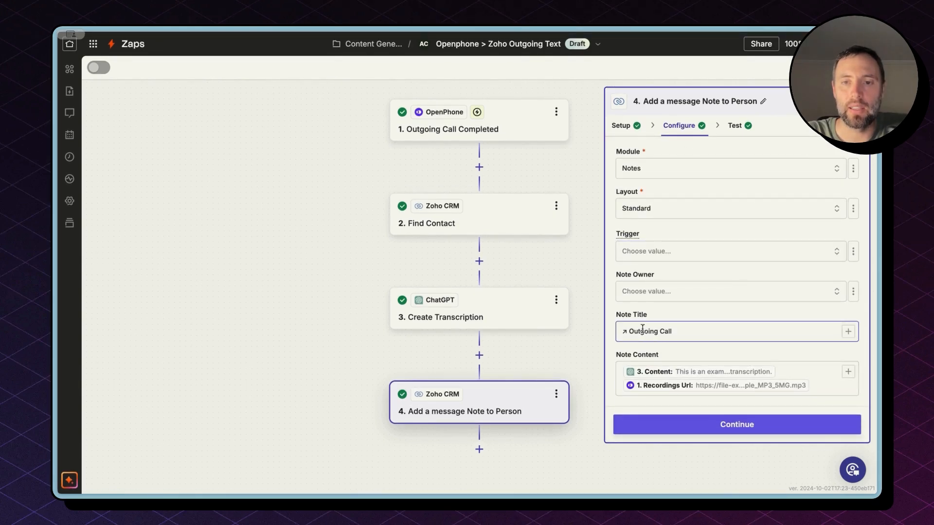
drag(629, 331, 682, 332)
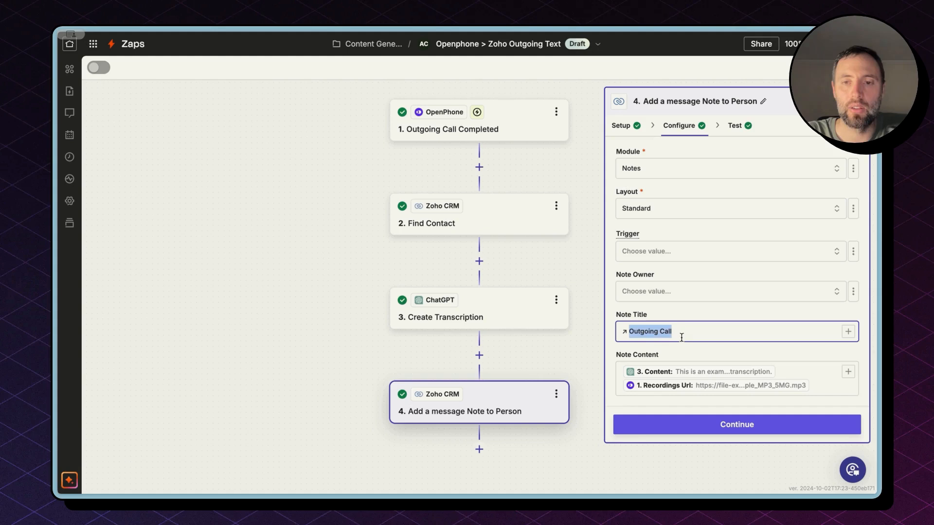
click(784, 372)
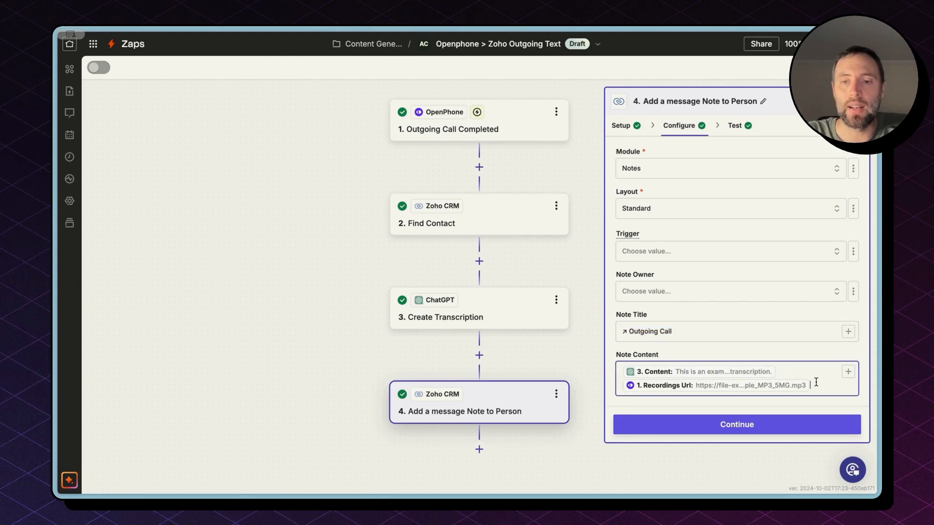
click(781, 428)
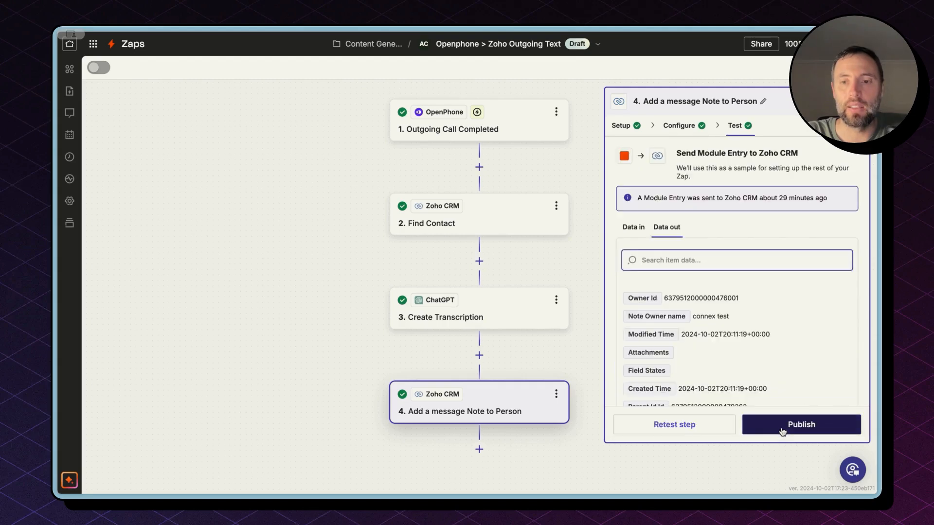
click(670, 430)
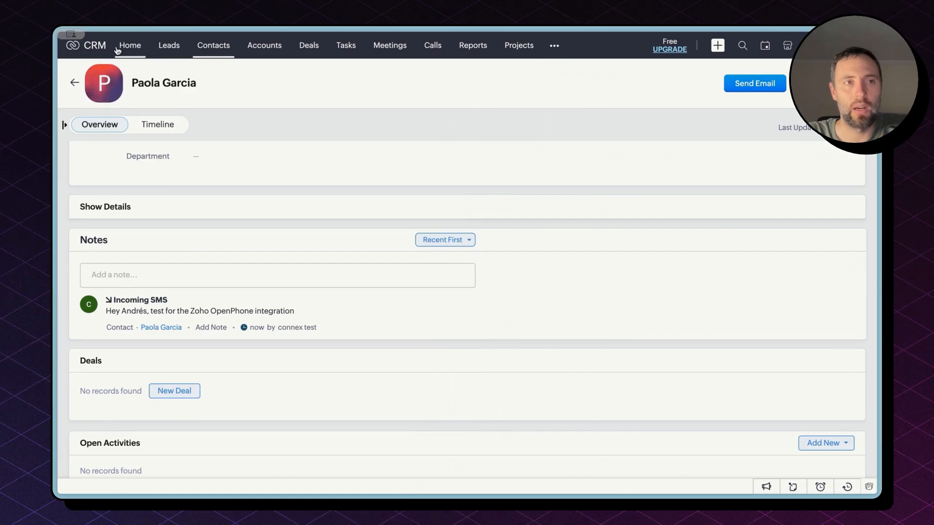
Switch to the Zoho CRM contact, reload the record and inspect the Outgoing Call note's transcription text
key(super+r)
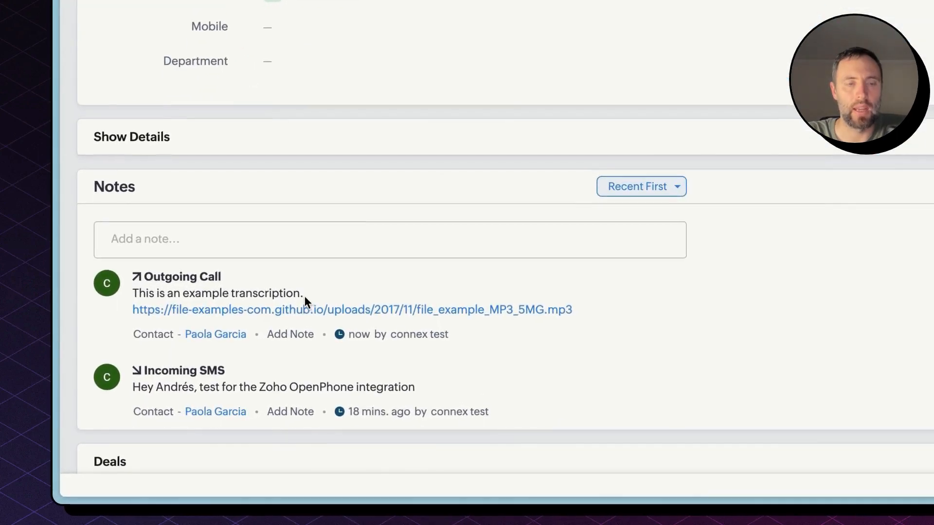
double_click(290, 294)
click(290, 294)
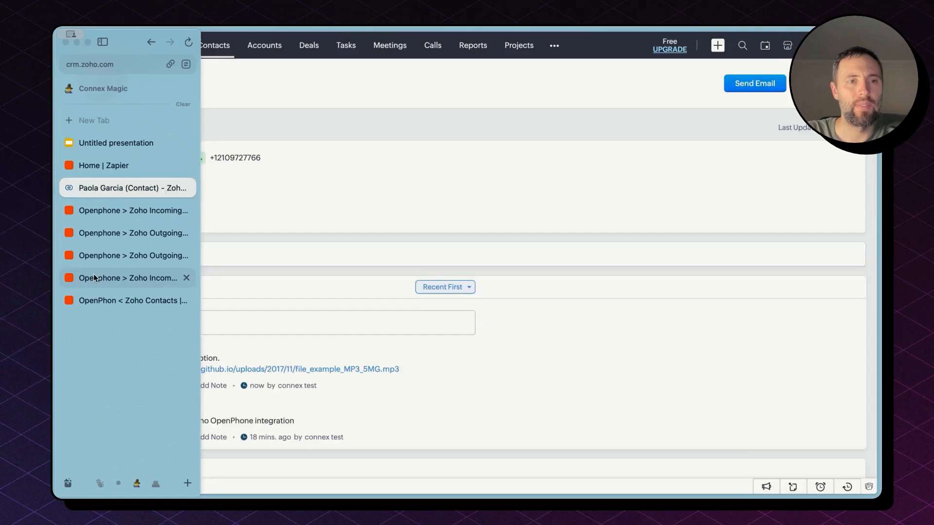
Open the Openphone > Zoho Incoming Call Zap and examine its trigger event description, Find Contact step and Path A conditions
click(94, 278)
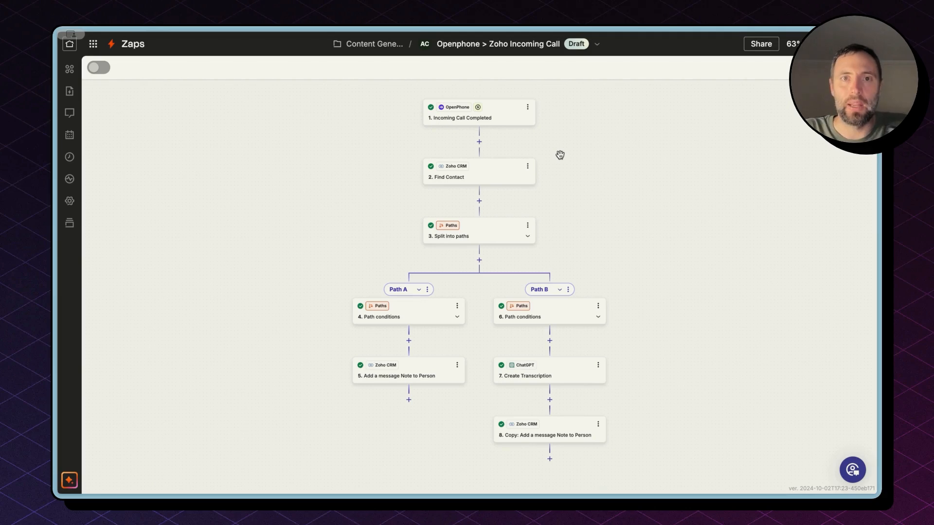
click(478, 121)
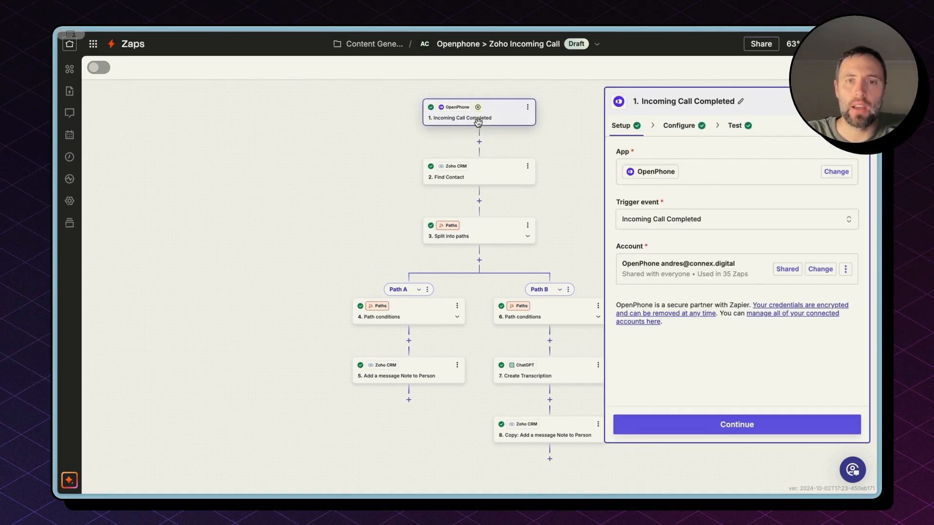
click(496, 175)
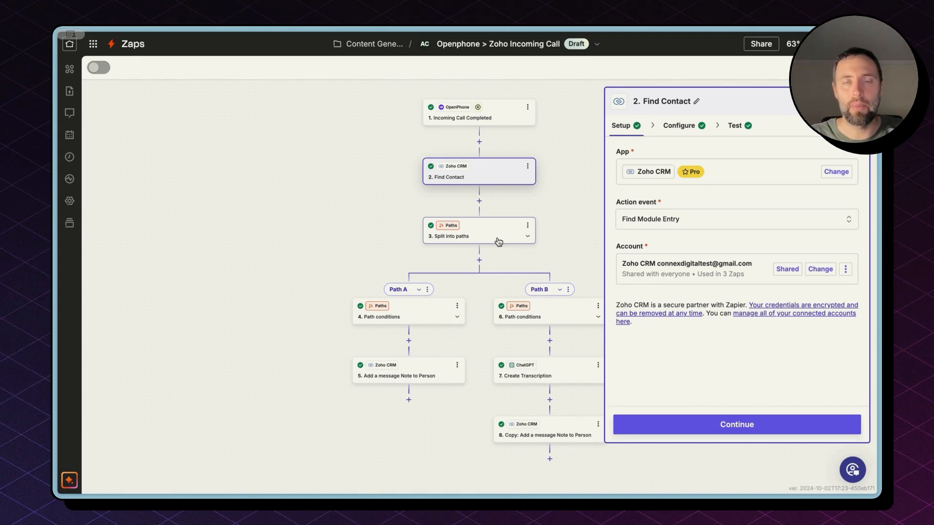
click(411, 312)
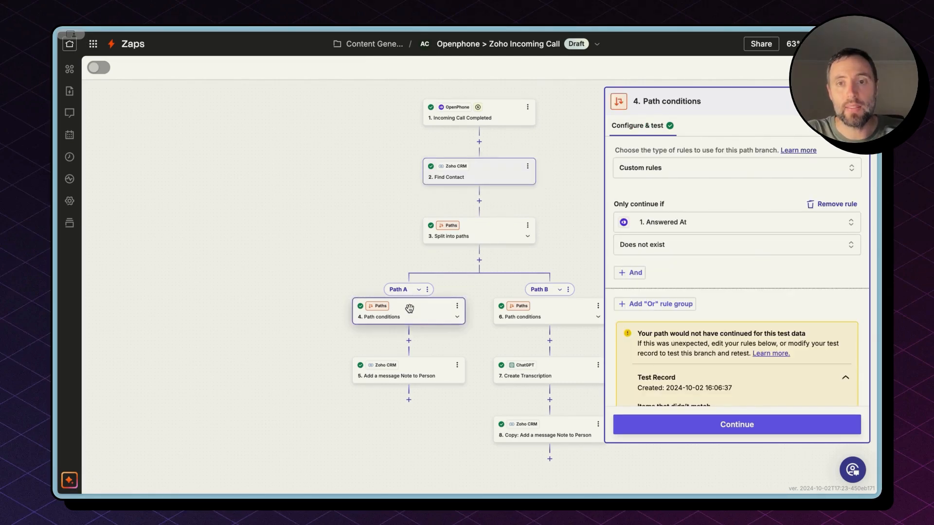
click(481, 115)
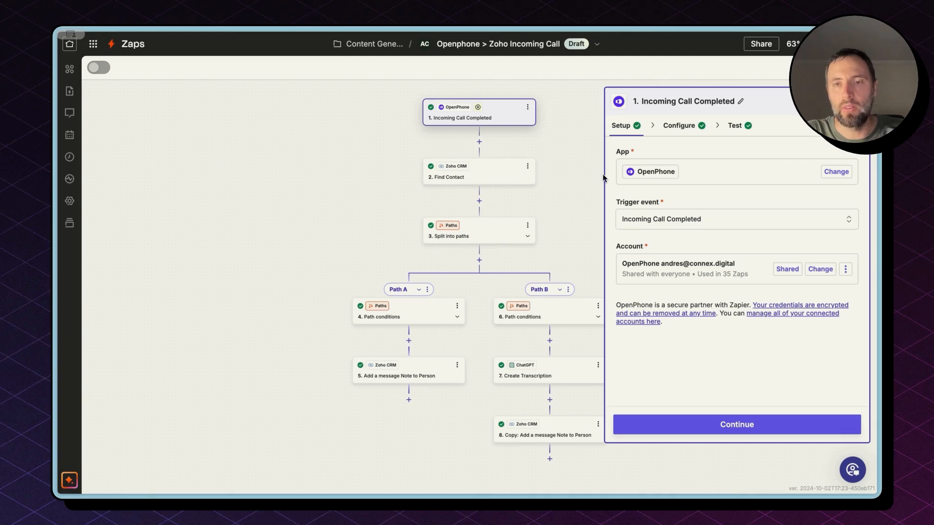
click(658, 222)
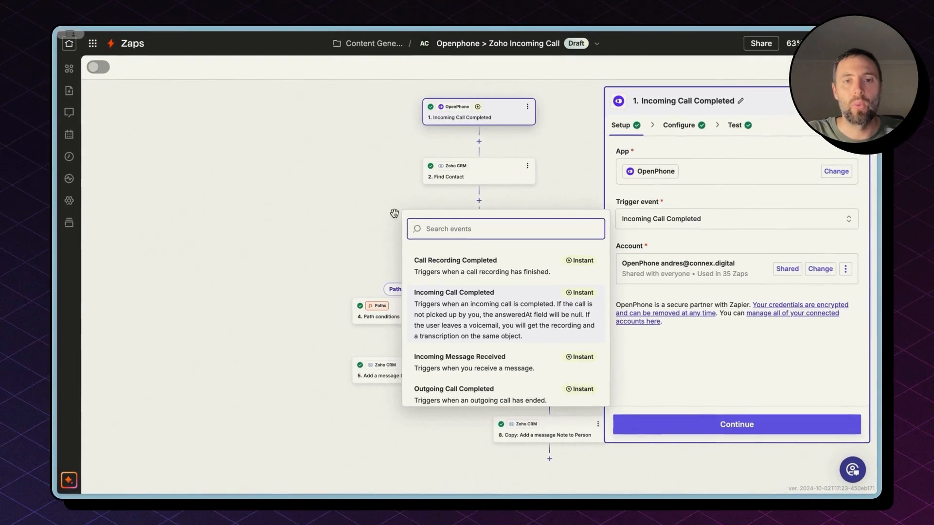
click(392, 209)
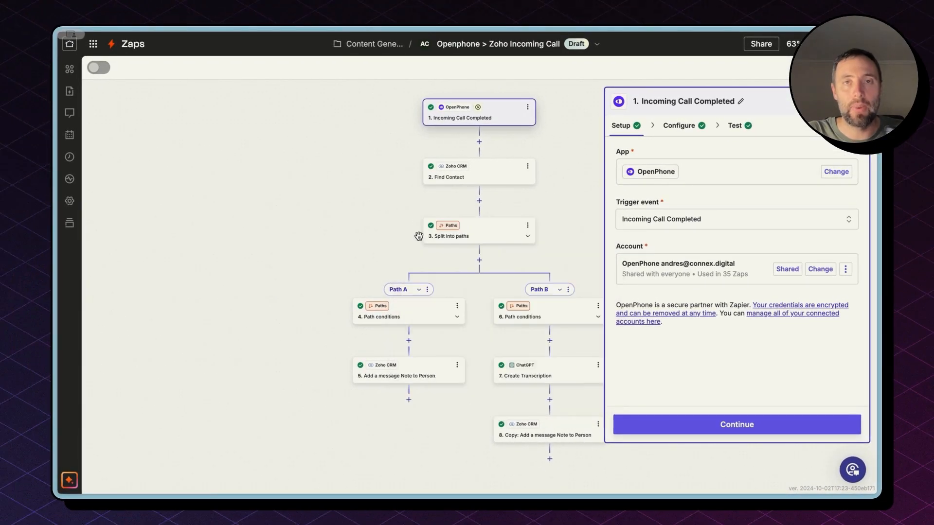
Rename Path A as Voicemail
click(419, 307)
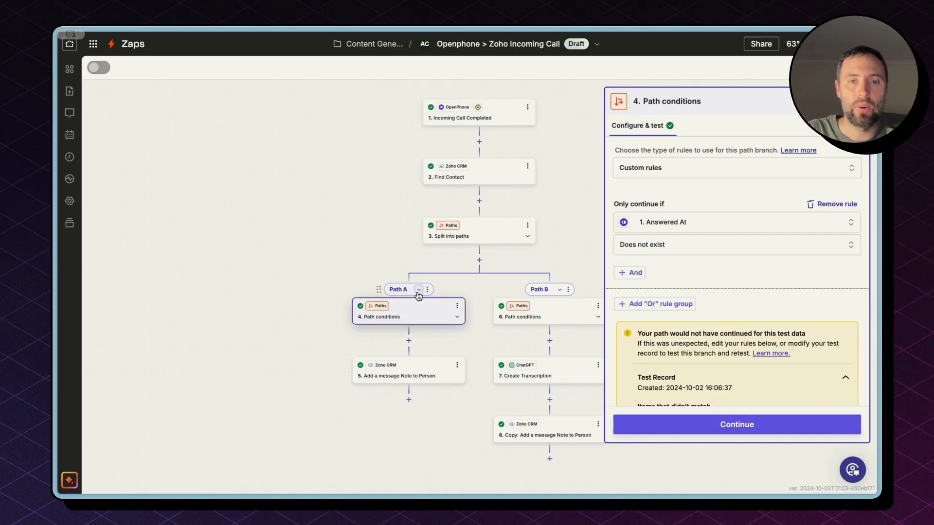
click(418, 290)
text(Voicemail)
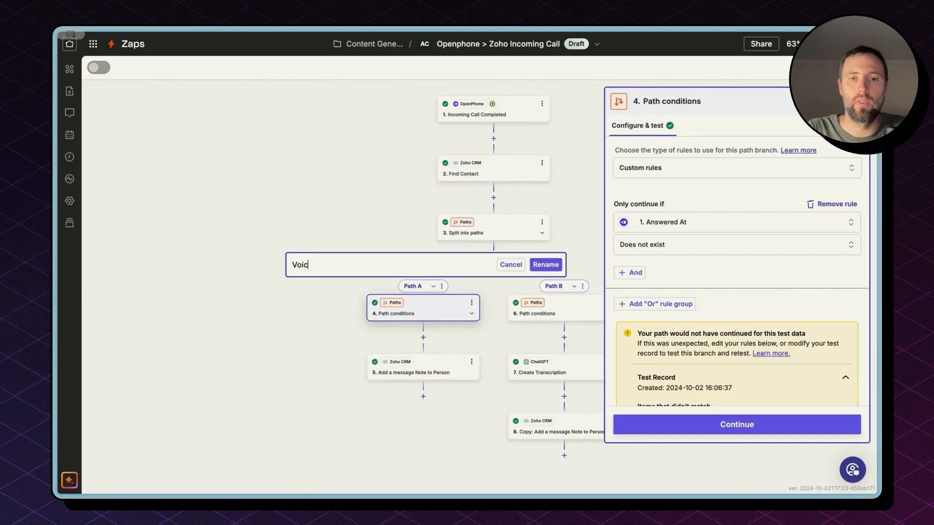
key(Return)
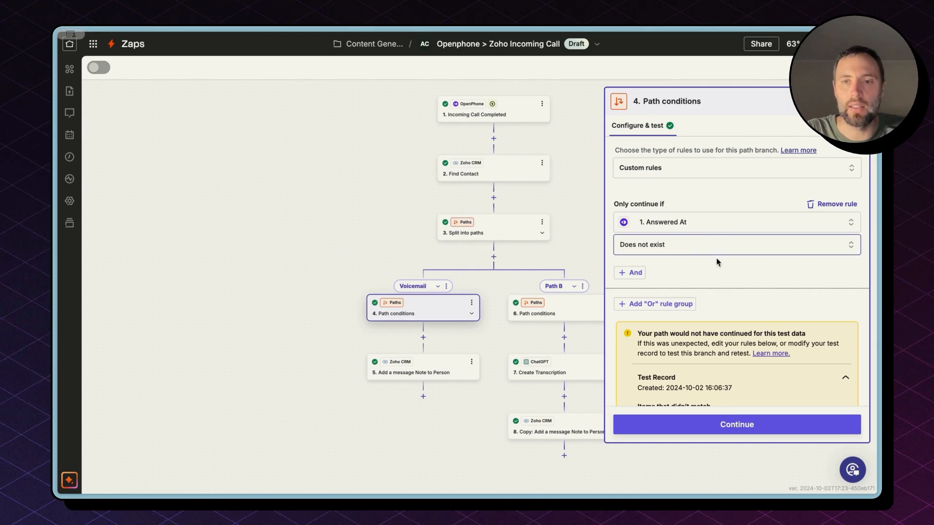
Review the Voicemail path's condition and its message note's Voicemail Transcript and Voicemail Url content
scroll(719, 260, down, 2)
click(658, 425)
click(657, 428)
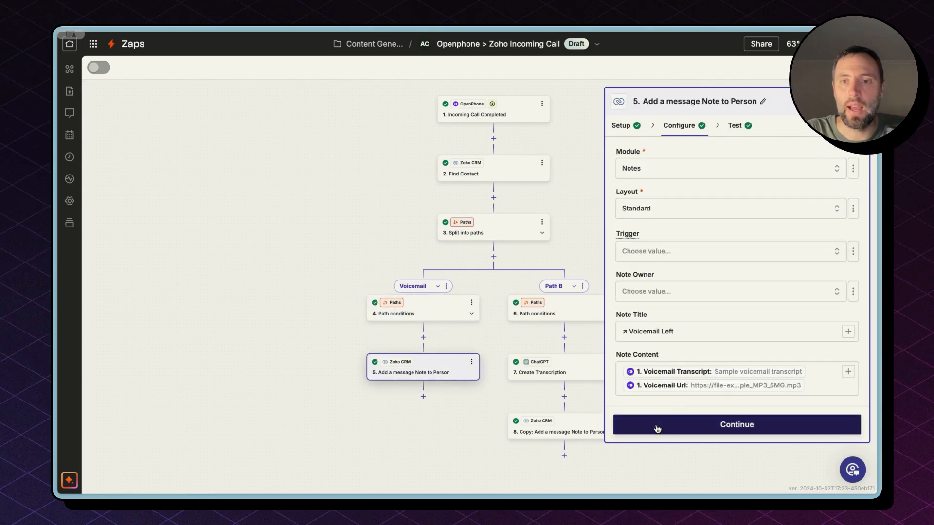
scroll(673, 348, down, 1)
click(673, 343)
click(673, 342)
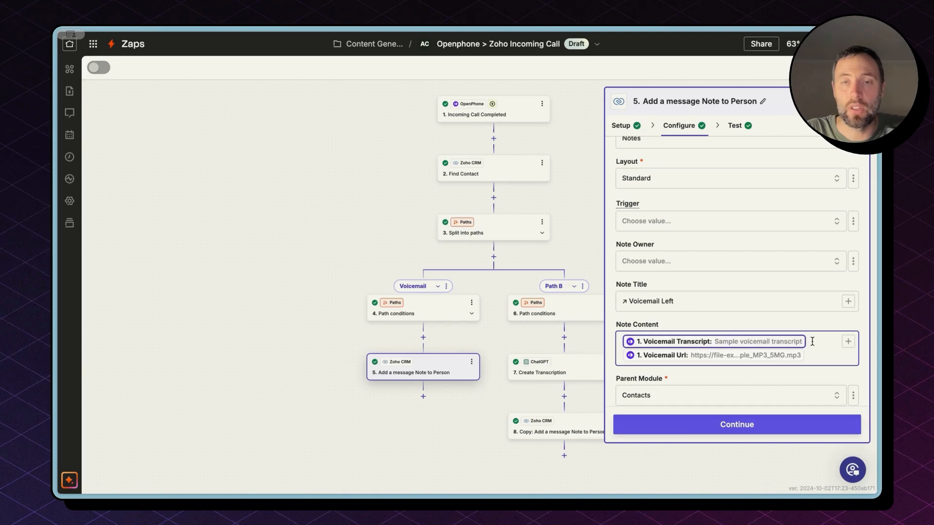
click(744, 360)
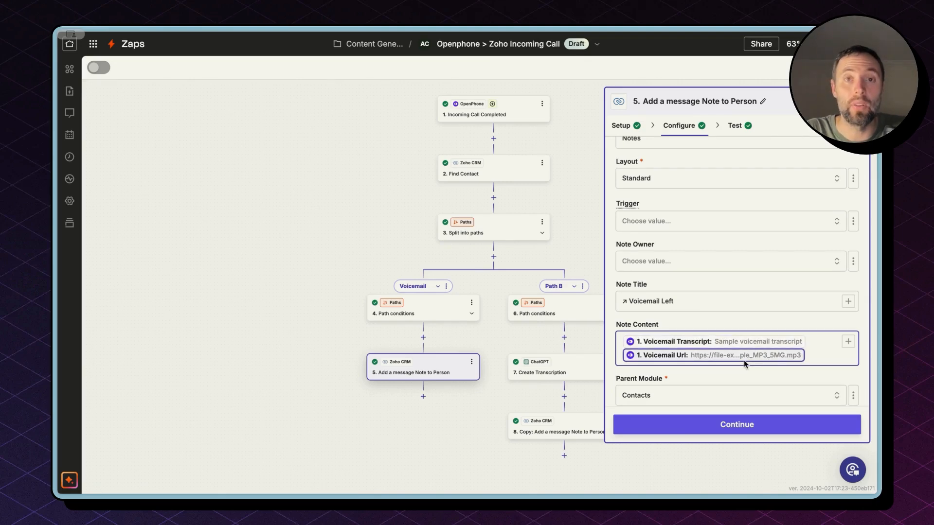
Rename Path B as Call Answered
scroll(438, 292, right, 3)
click(442, 286)
click(484, 296)
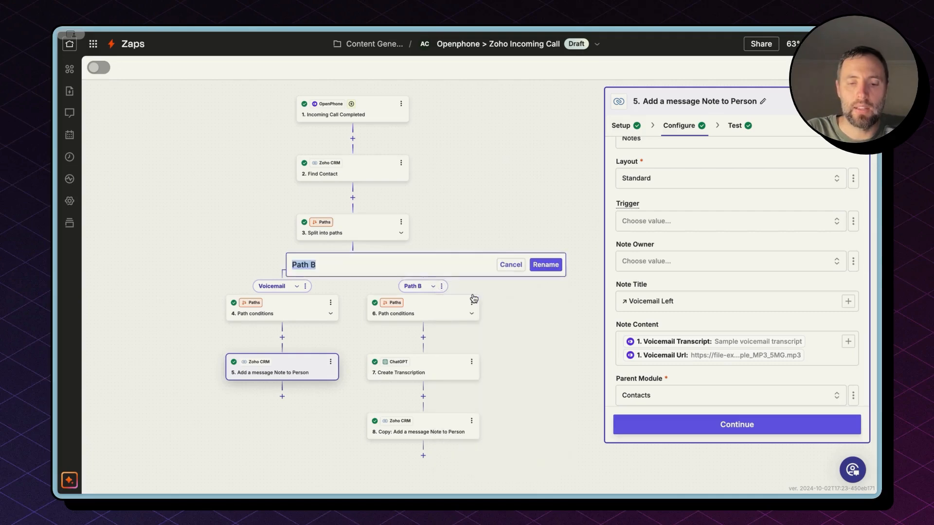
text(Call Answered)
key(Return)
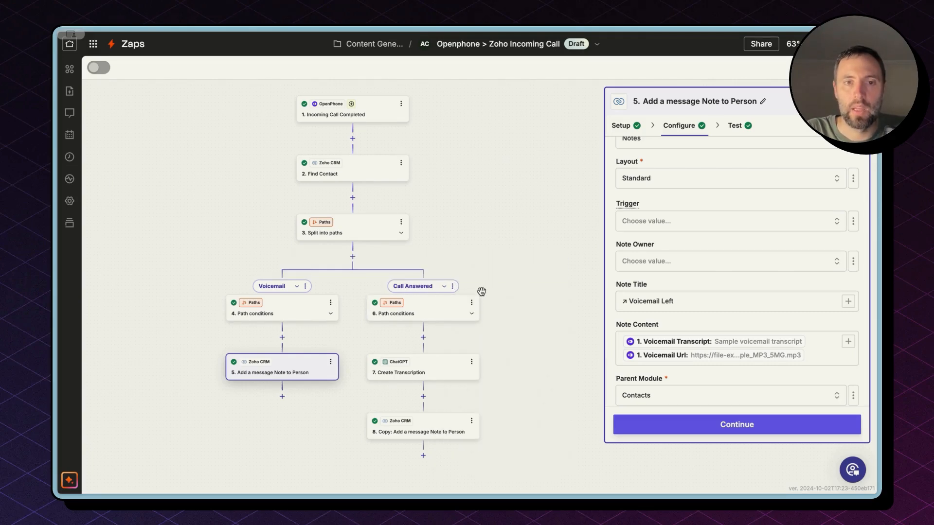
Examine the Call Answered path's Answered At condition, its Create Transcription step and the message note configuration
click(411, 315)
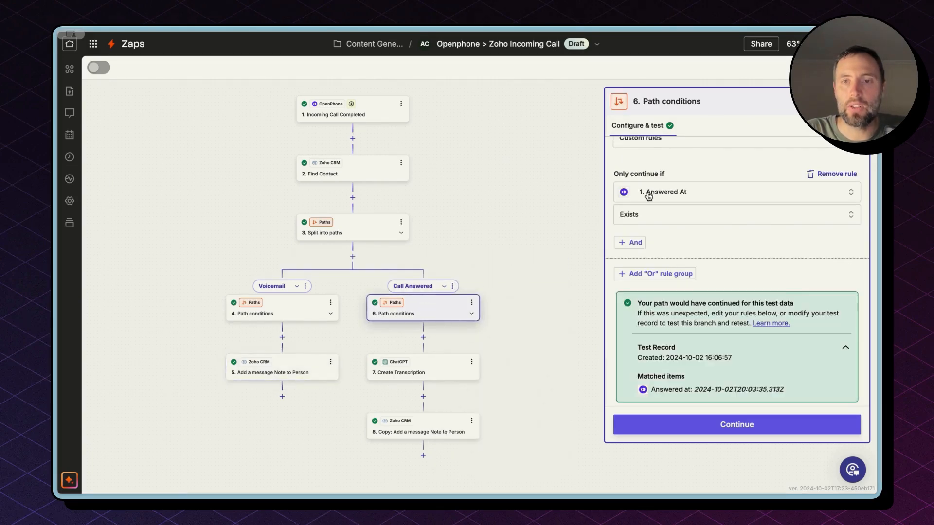
scroll(680, 184, up, 1)
click(678, 223)
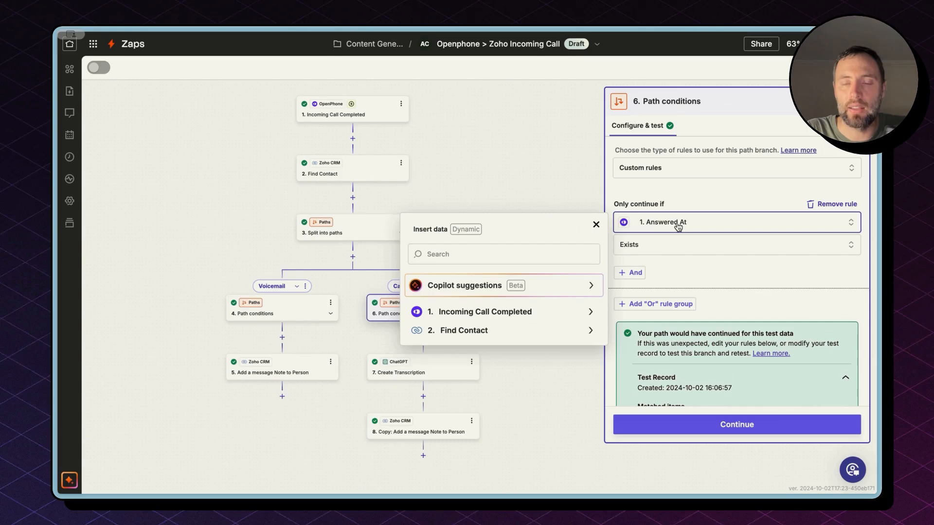
click(678, 225)
click(441, 367)
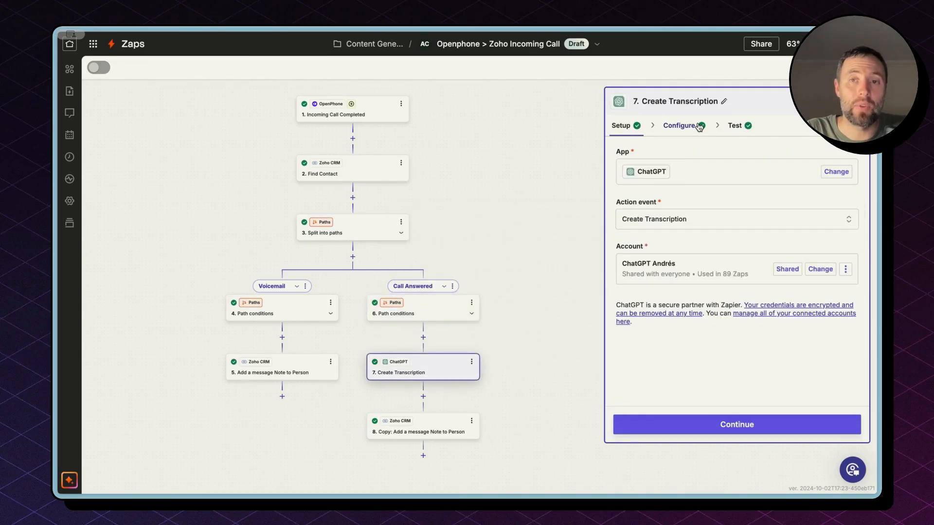
click(423, 426)
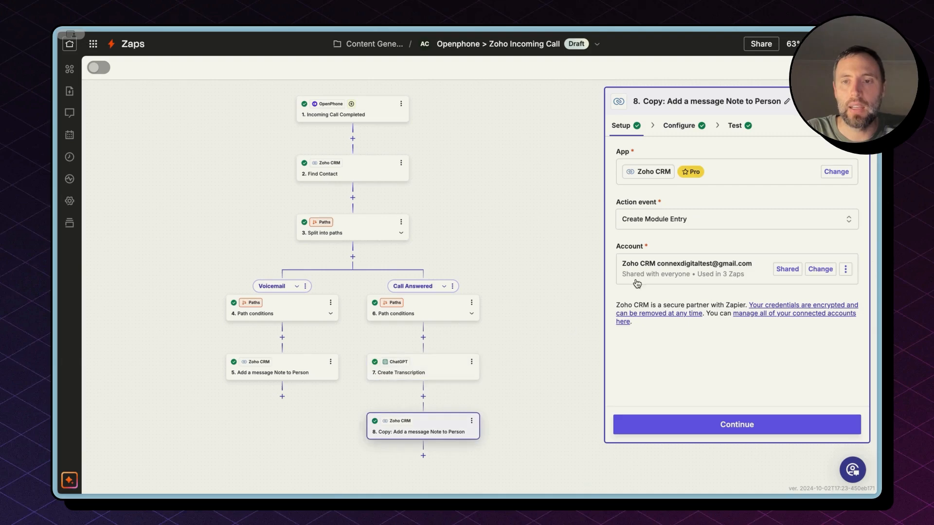
click(690, 127)
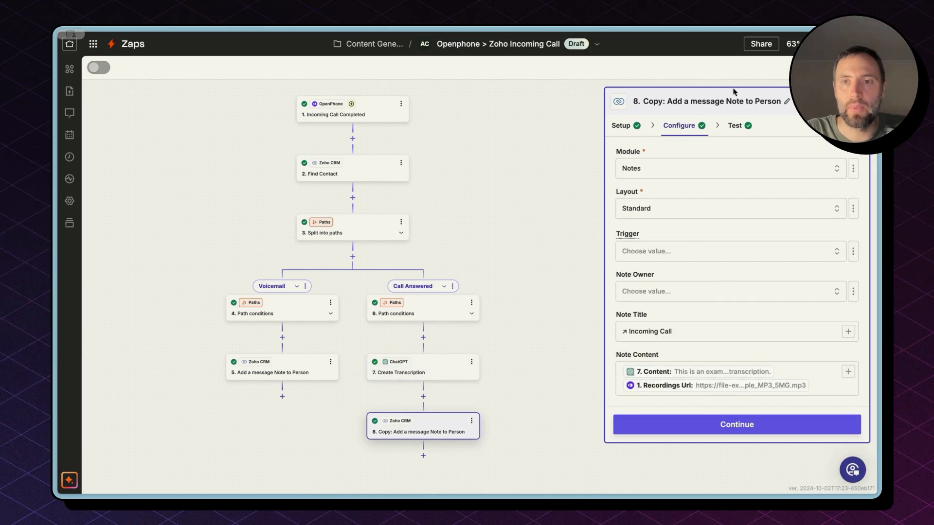
Check the transcription Content and Recordings Url fields in the Call Answered path's note content
click(800, 369)
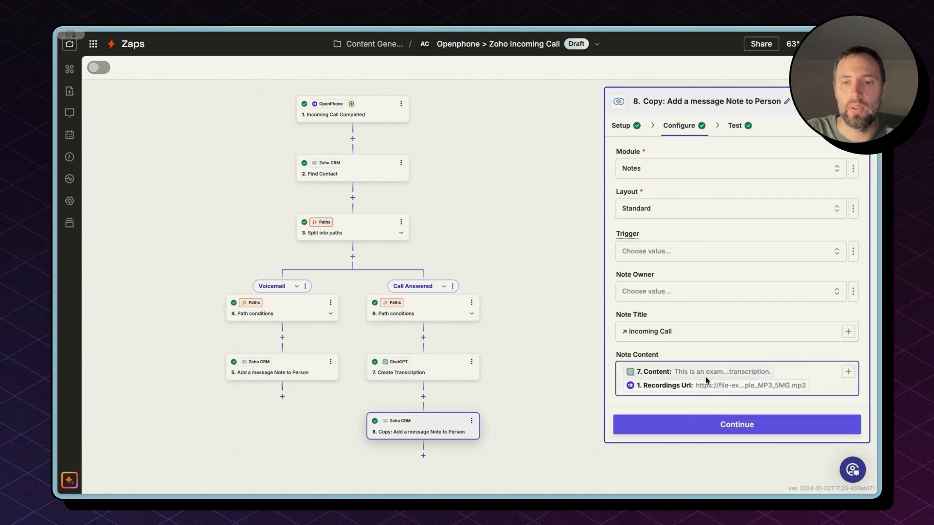
click(739, 386)
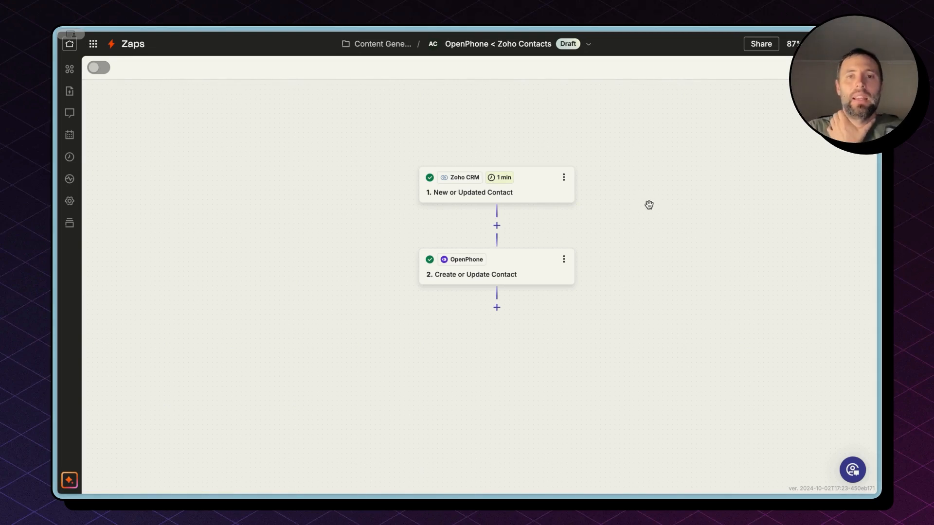
Review the Zoho CRM New or Updated Contact trigger and open the field configuration of OpenPhone's Create or Update Contact action
click(544, 188)
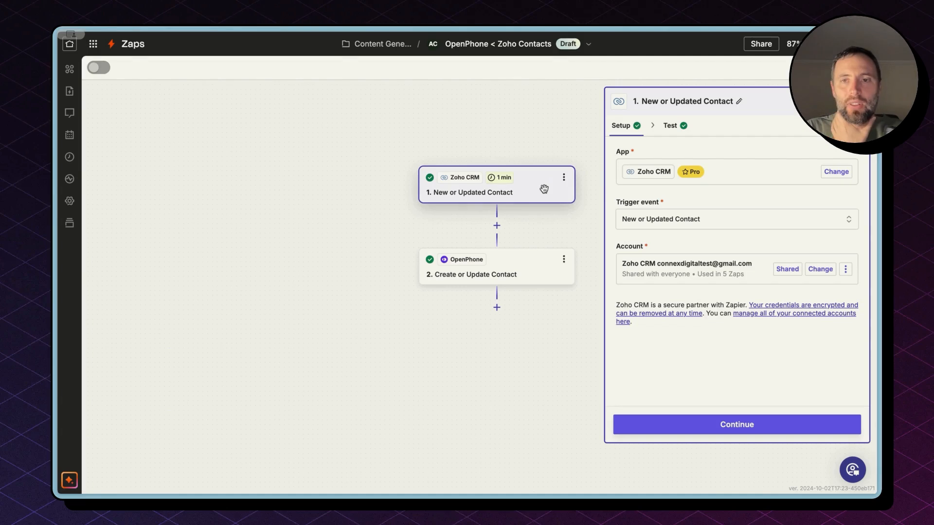
mouse_move(644, 174)
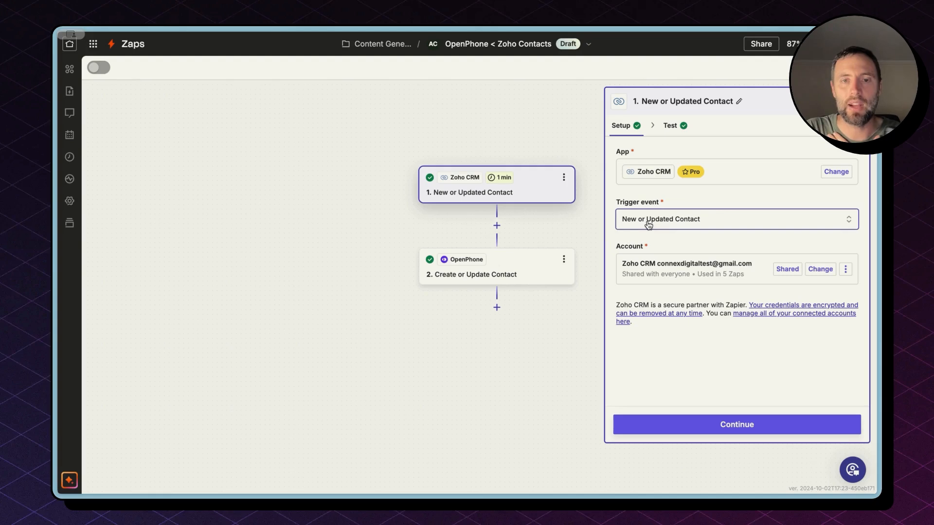
click(513, 263)
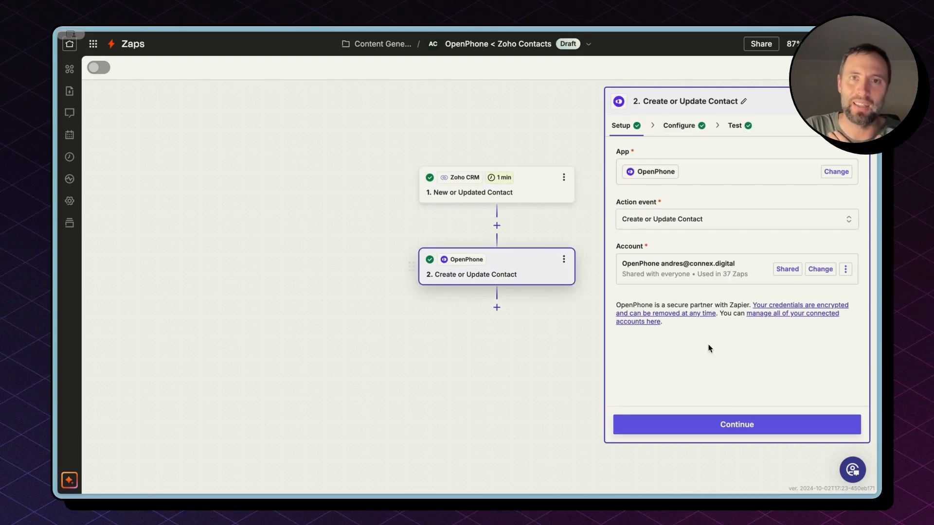
click(704, 434)
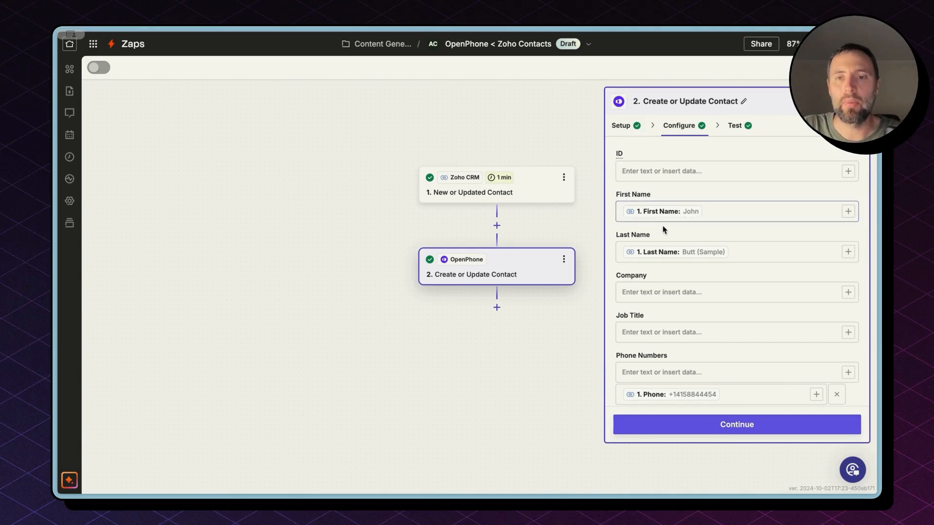
click(849, 211)
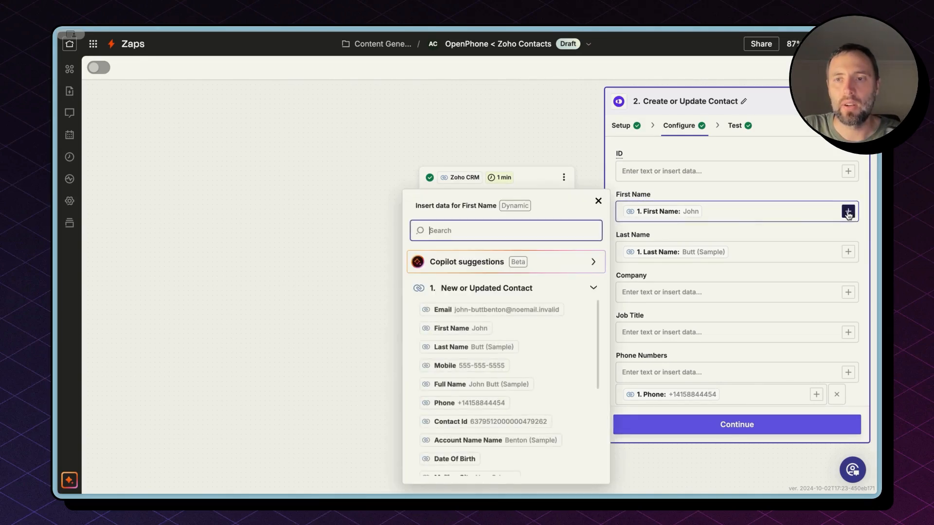
click(465, 330)
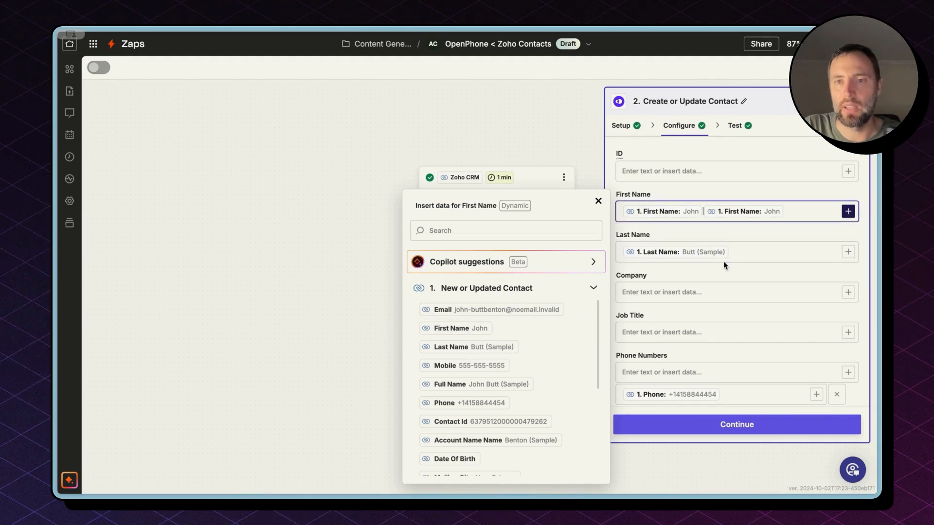
key(BackSpace)
click(723, 276)
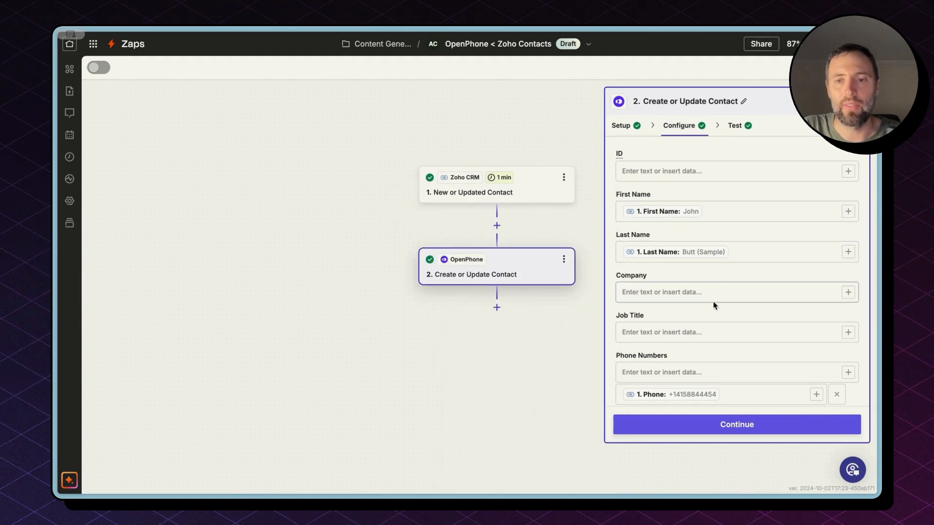
Review the Create or Update Contact action's mappings for names, phone numbers, email addresses and sharing
scroll(713, 301, down, 3)
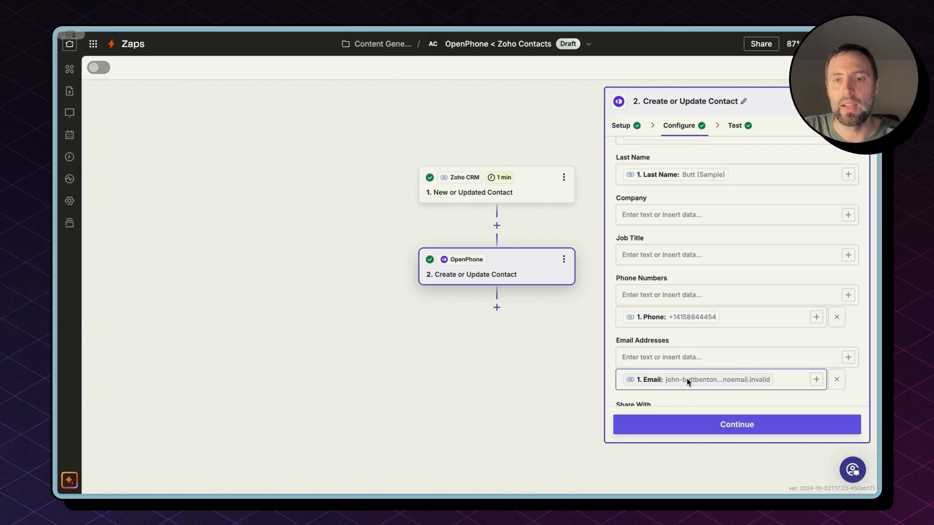
scroll(731, 217, down, 2)
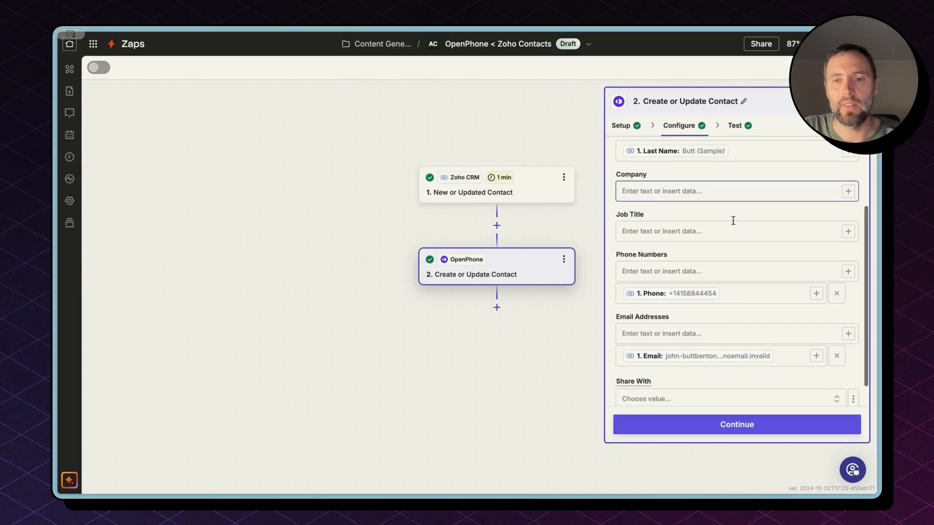
scroll(733, 221, up, 4)
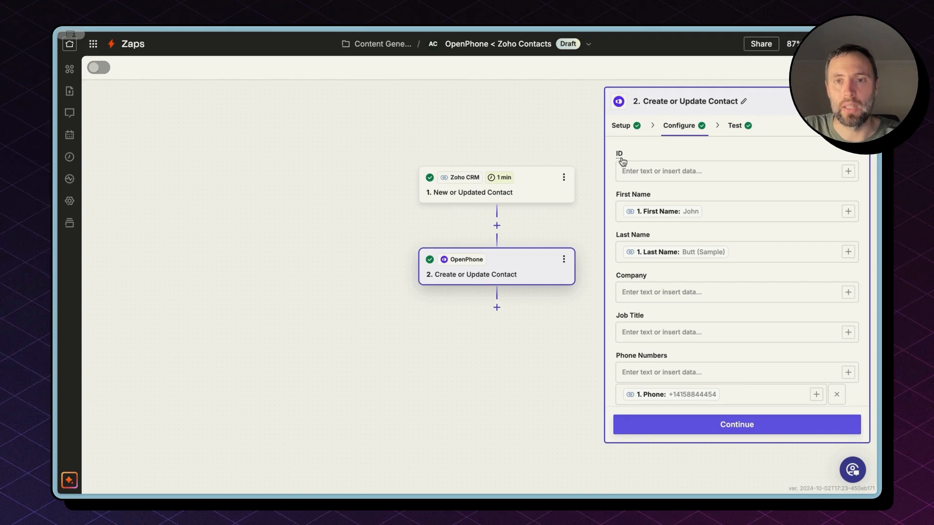
Read the ID field's explanation and map the field to Contact Id from the New or Updated Contact trigger
mouse_move(623, 161)
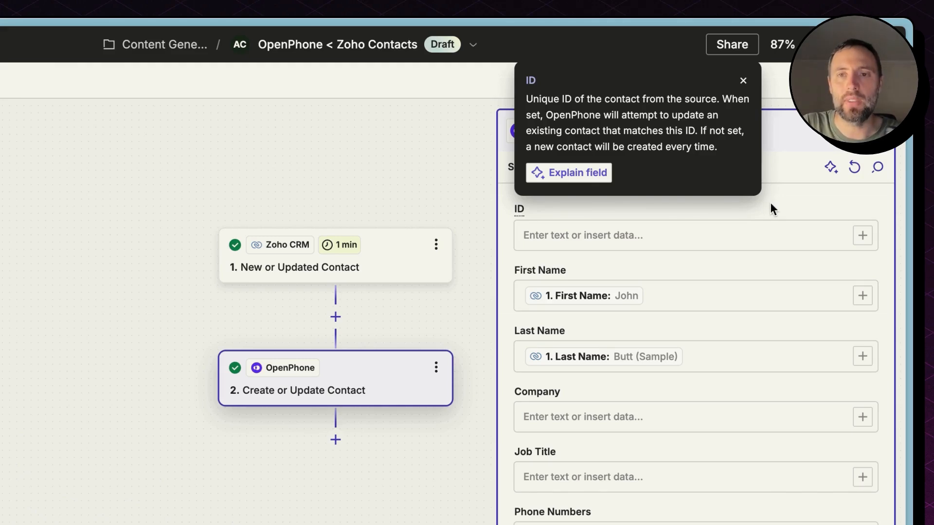
click(773, 228)
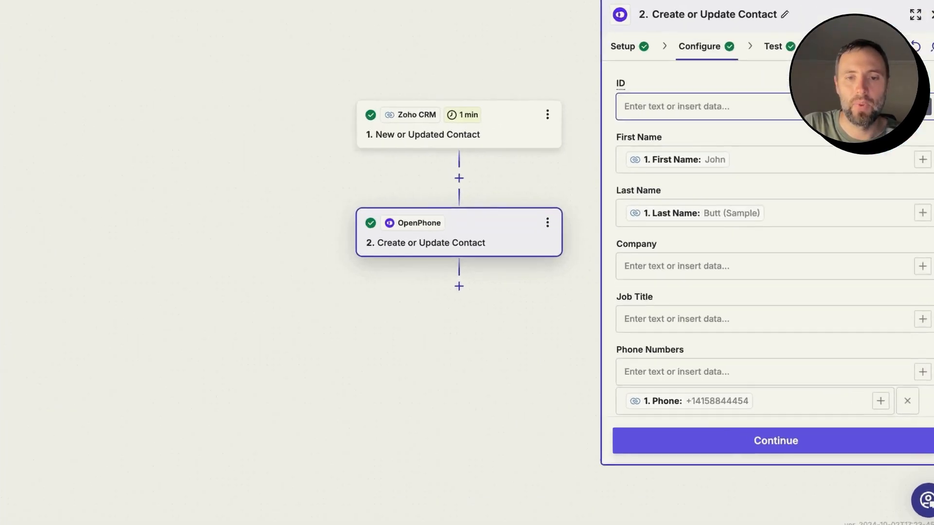
click(691, 106)
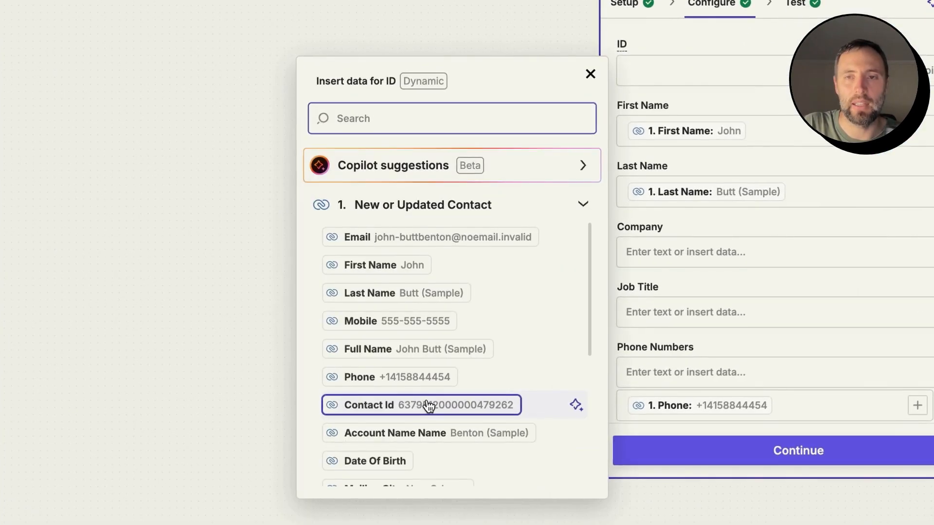
click(427, 406)
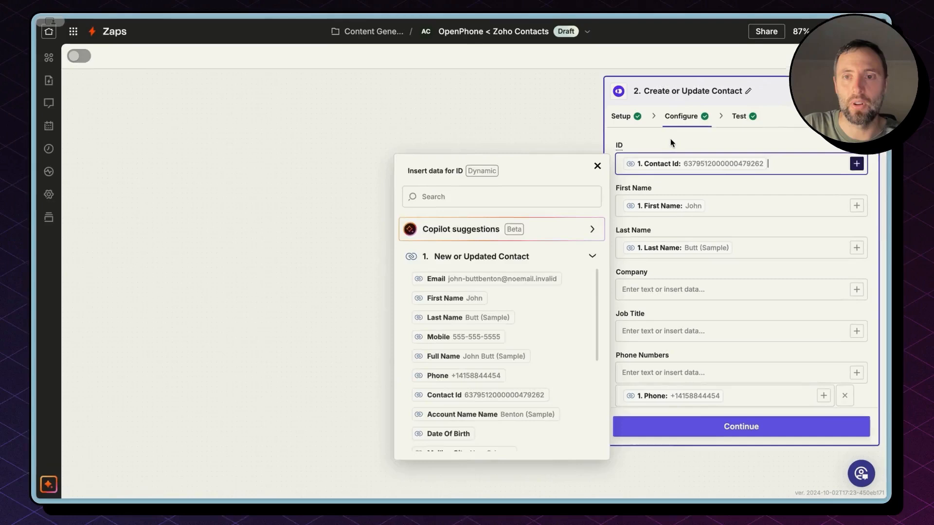
click(697, 36)
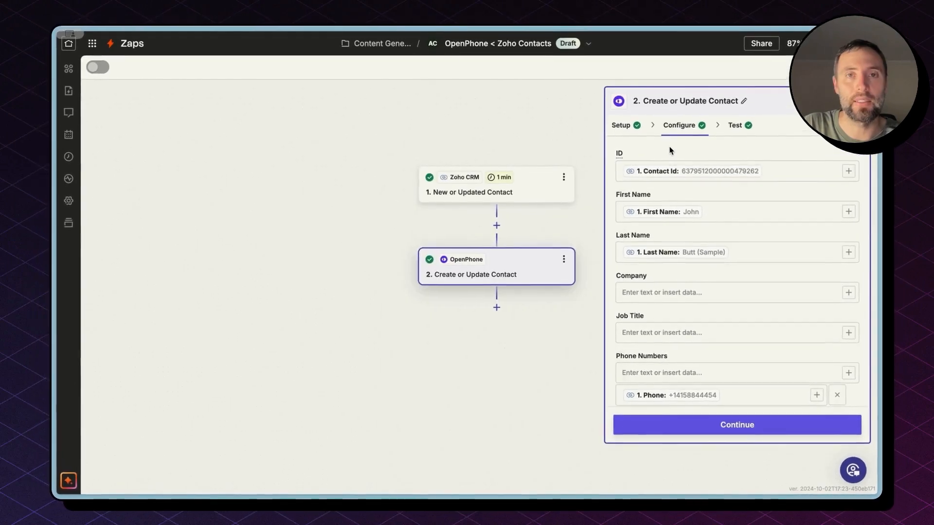